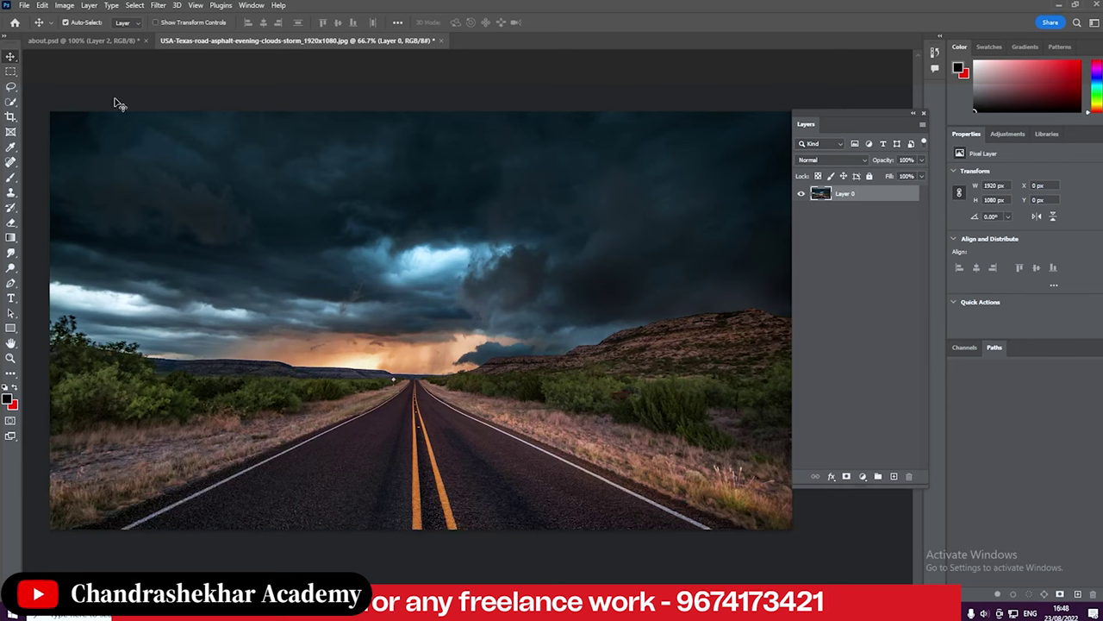
# Step: Bring the man cut-out from about.psd onto the stormy road photo
pyautogui.click(81, 40)
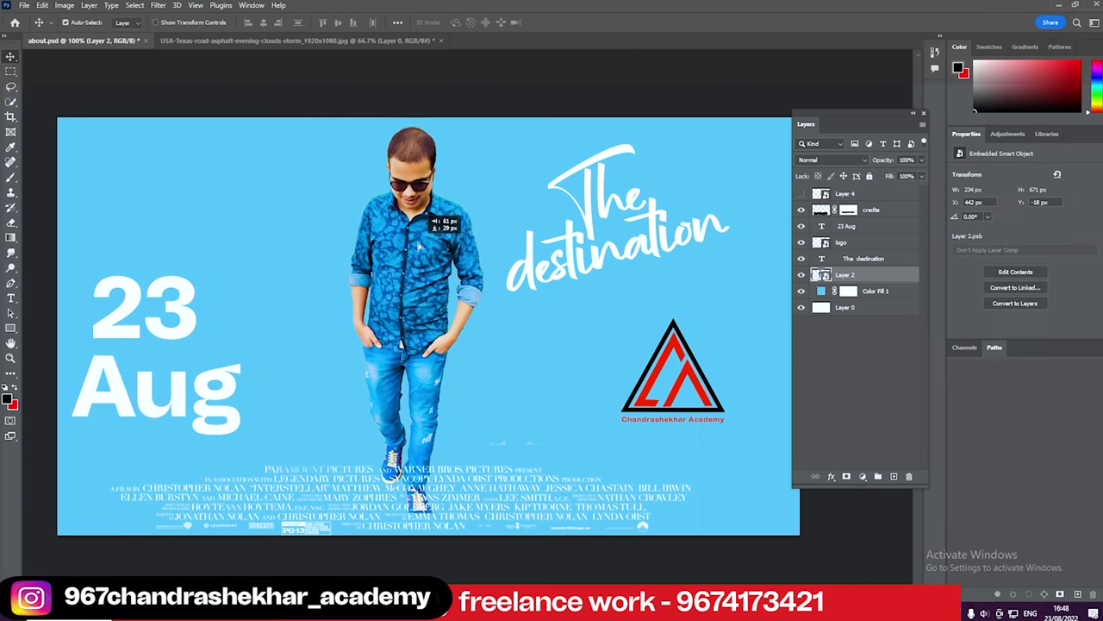
pyautogui.moveTo(390, 248); pyautogui.dragTo(418, 248)
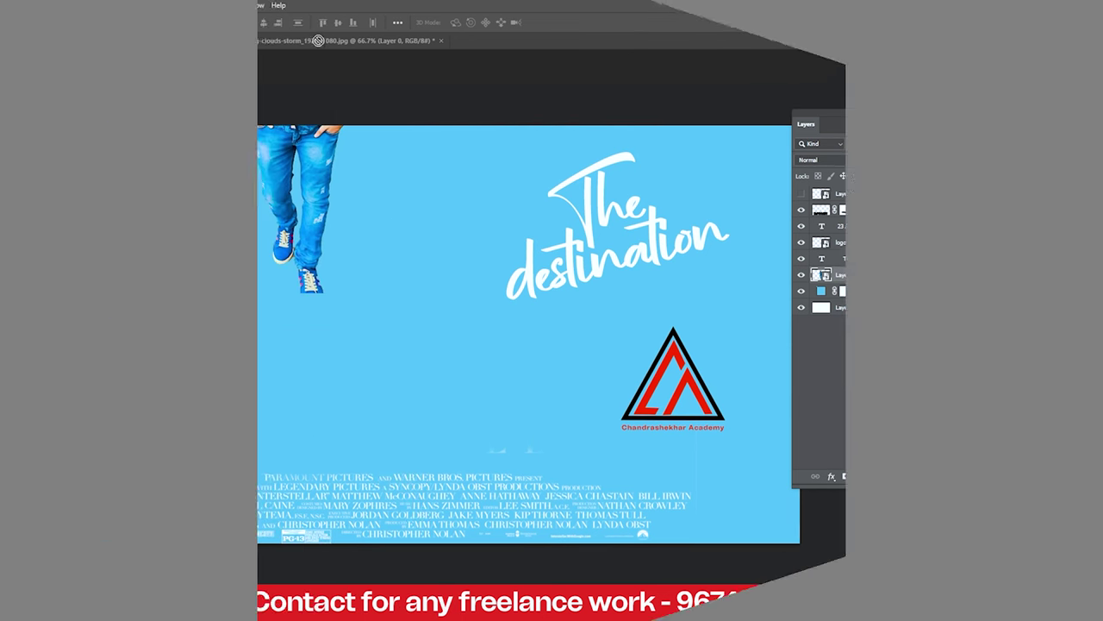
pyautogui.click(317, 42)
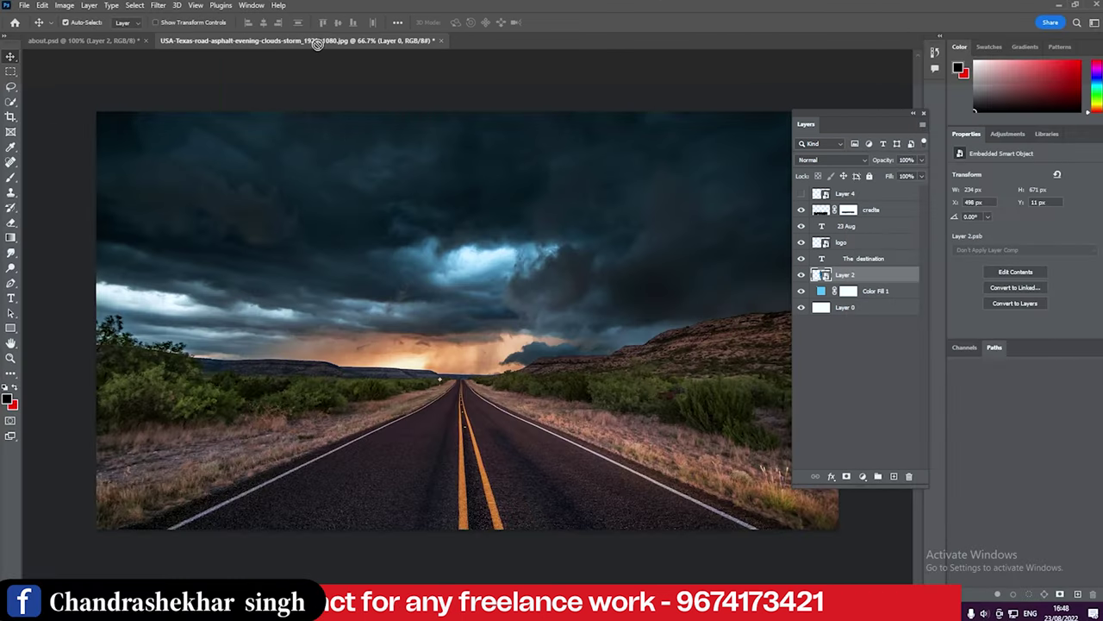
pyautogui.moveTo(317, 42)
pyautogui.mouseDown()
pyautogui.moveTo(382, 320)
pyautogui.moveTo(497, 406)
pyautogui.mouseUp()
# Step: Scale the man up so he stands taller on the road, then select Light Png
pyautogui.hotkey('ctrl', 't')
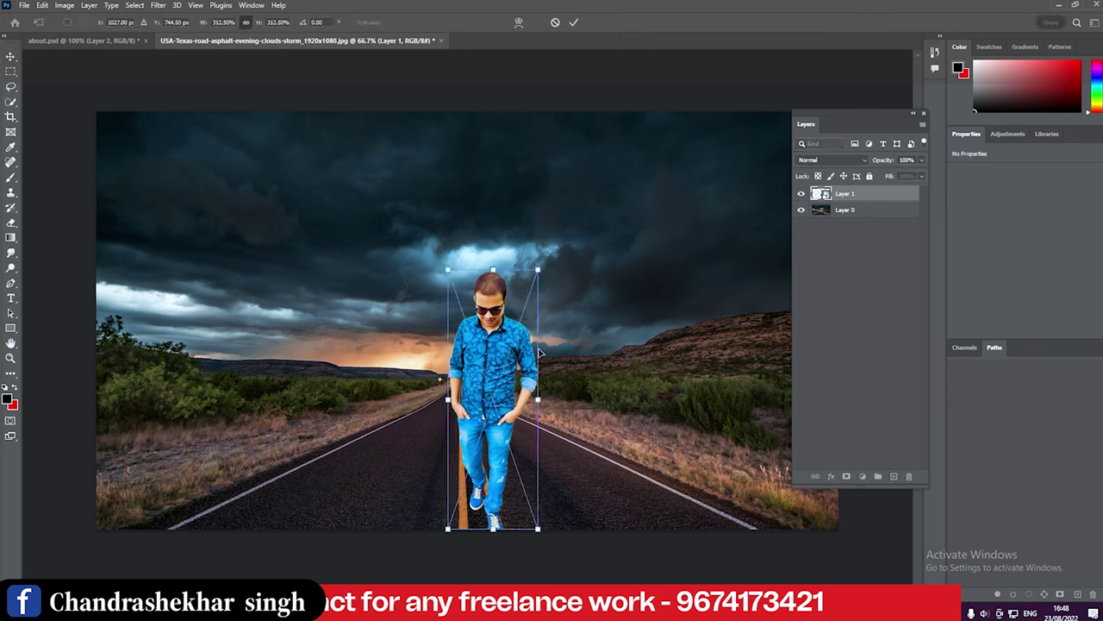
pyautogui.moveTo(538, 271); pyautogui.dragTo(547, 239)
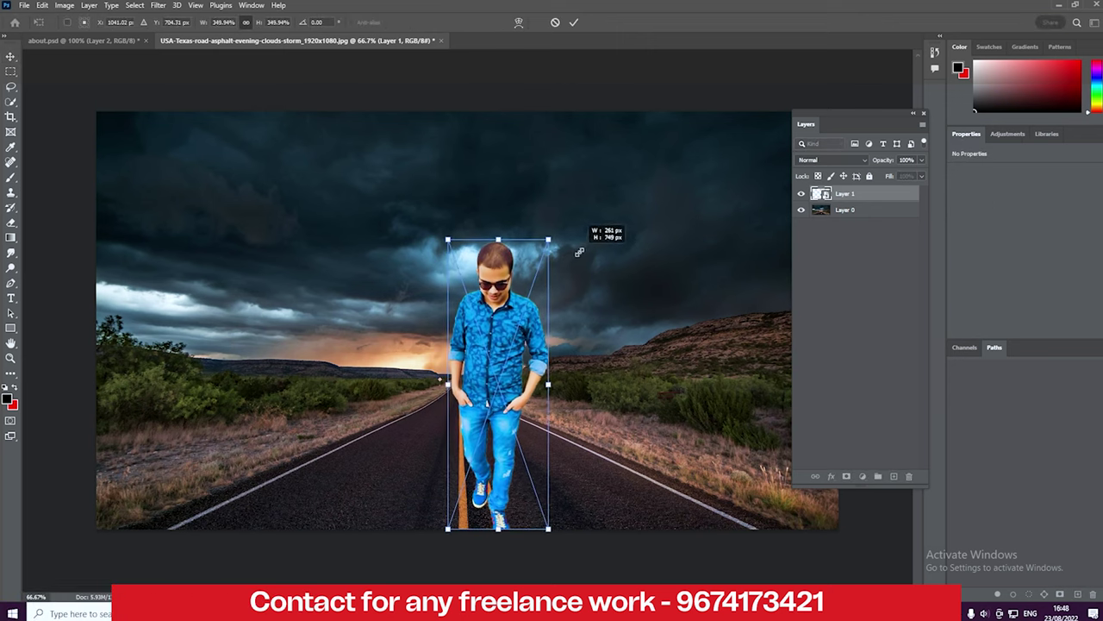
pyautogui.moveTo(515, 287); pyautogui.dragTo(501, 287)
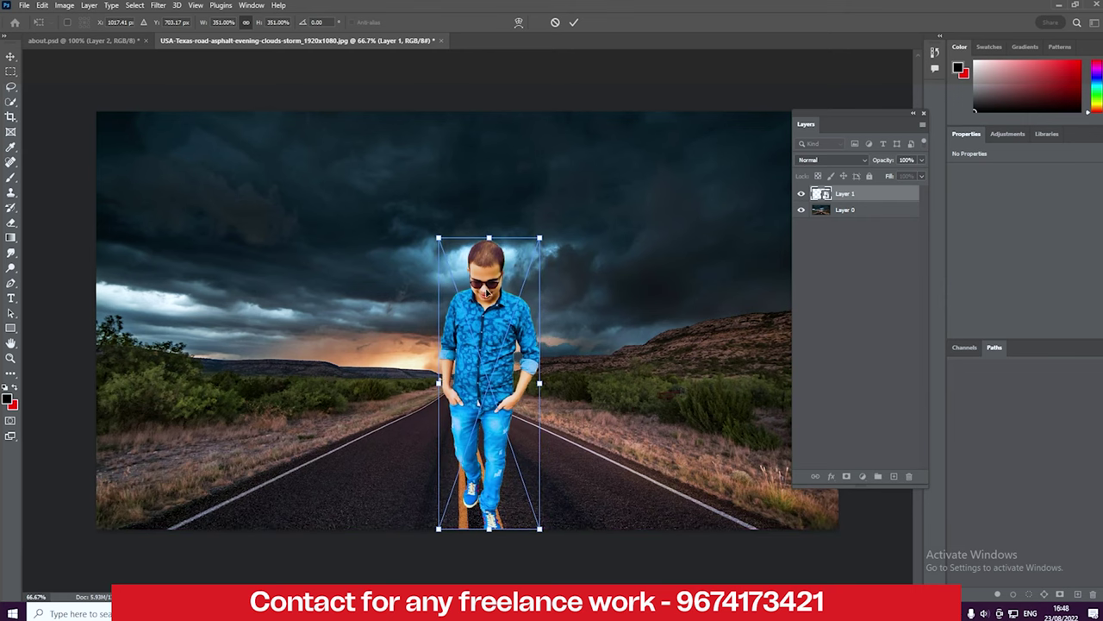
pyautogui.press('Return')
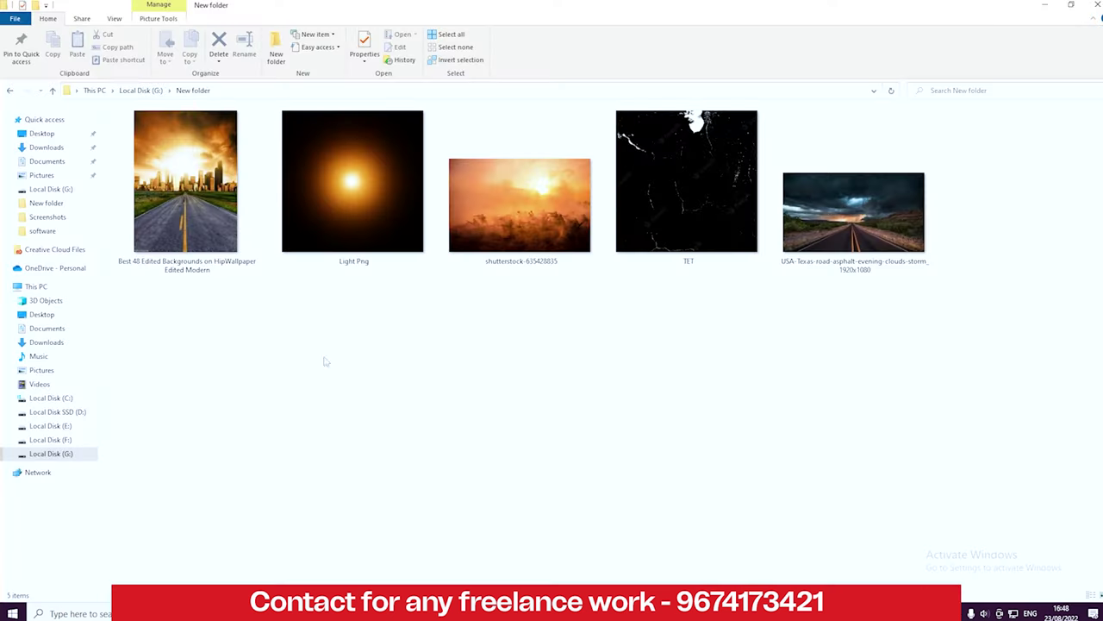
pyautogui.click(339, 254)
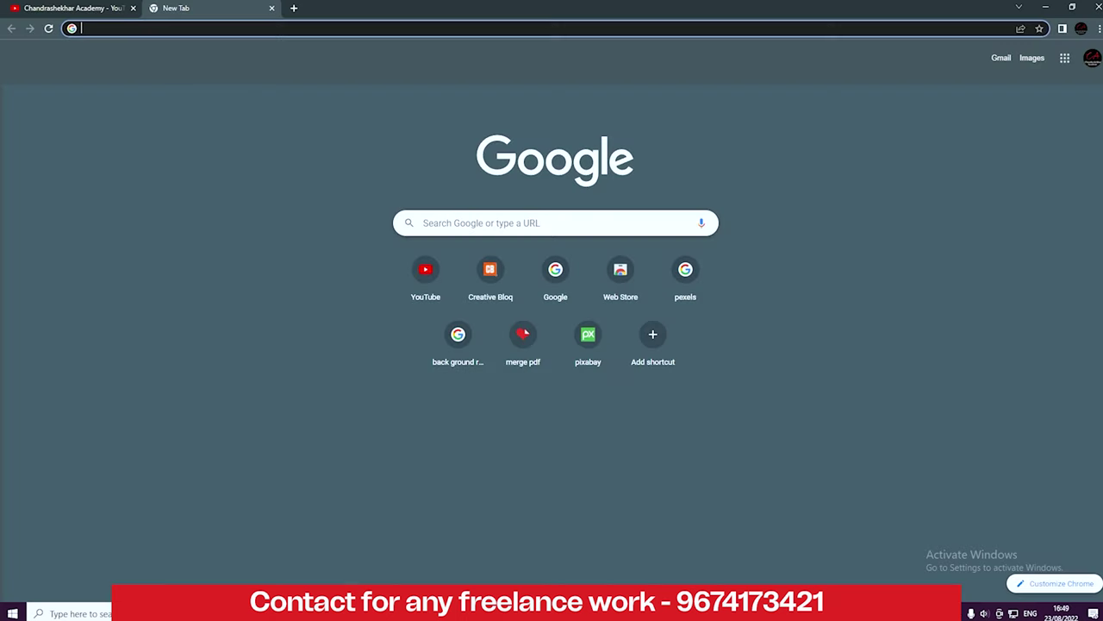
# Step: Search Google Images for 'SUNLIGHT OVERLAY', accepting the corrected spelling, and browse the results
pyautogui.click(167, 29)
pyautogui.write('SU')
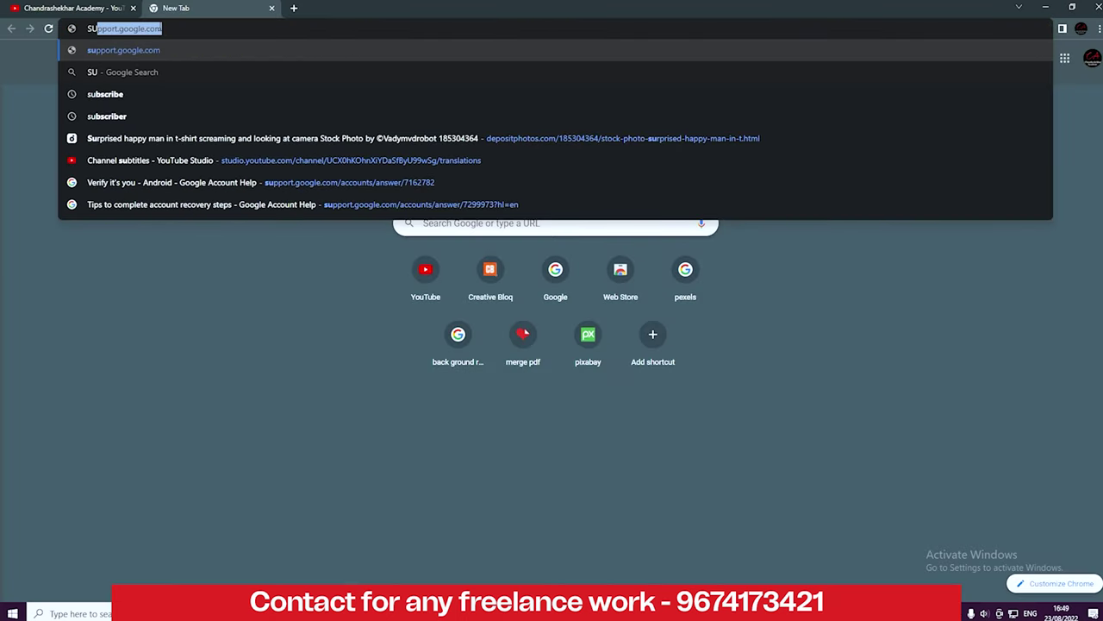
pyautogui.write('NLIGH')
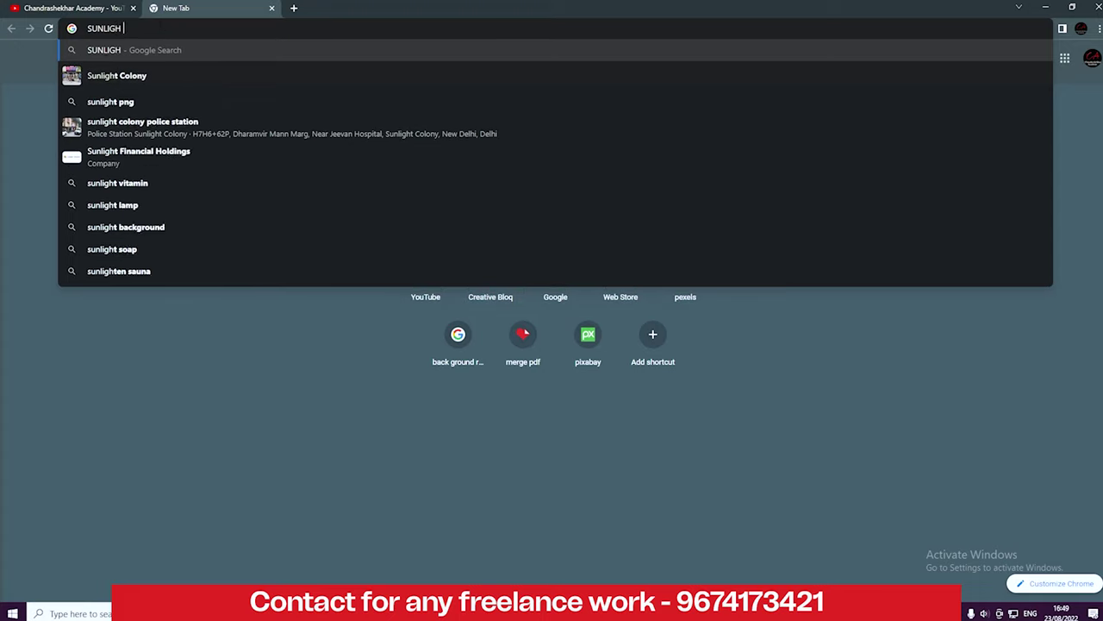
pyautogui.write('T OV')
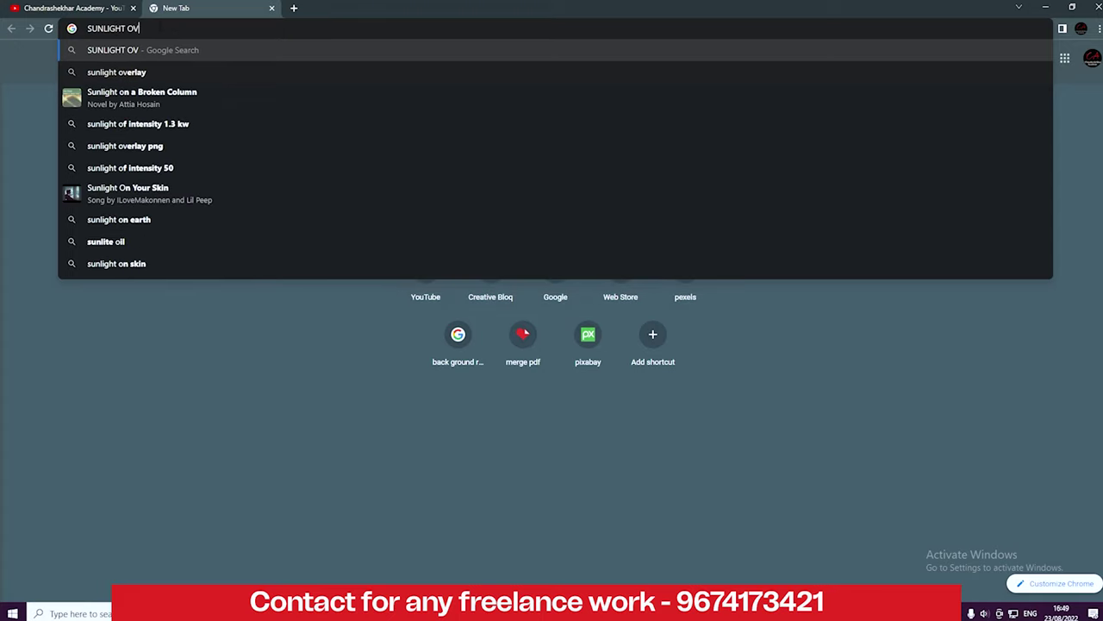
pyautogui.write('EL')
pyautogui.press('BackSpace')
pyautogui.write('RLY')
pyautogui.press('Return')
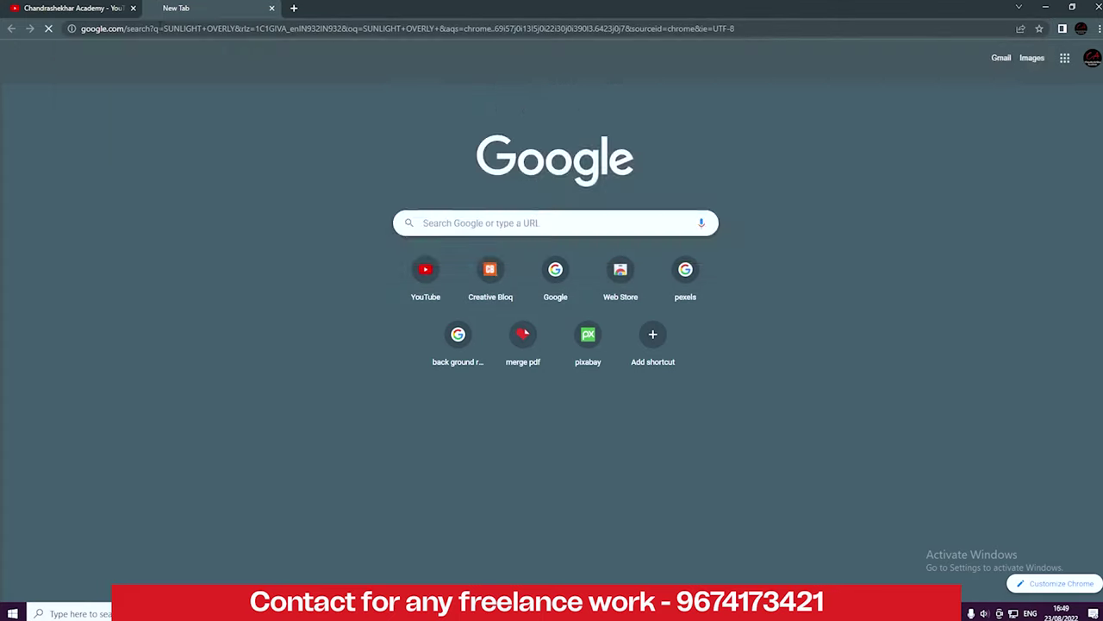
pyautogui.click(258, 153)
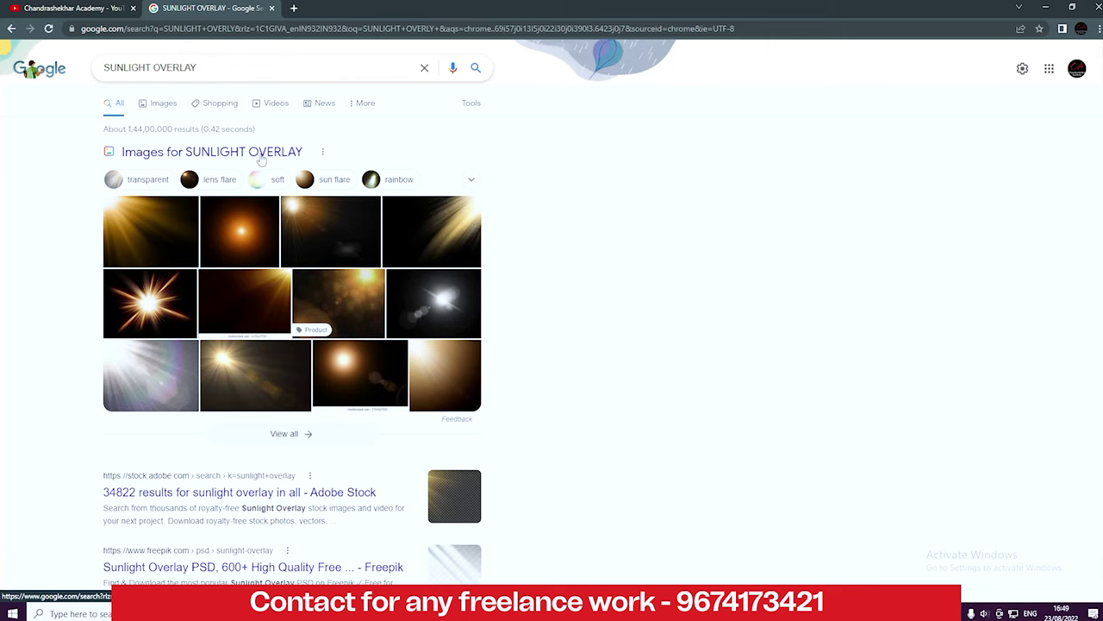
pyautogui.click(256, 175)
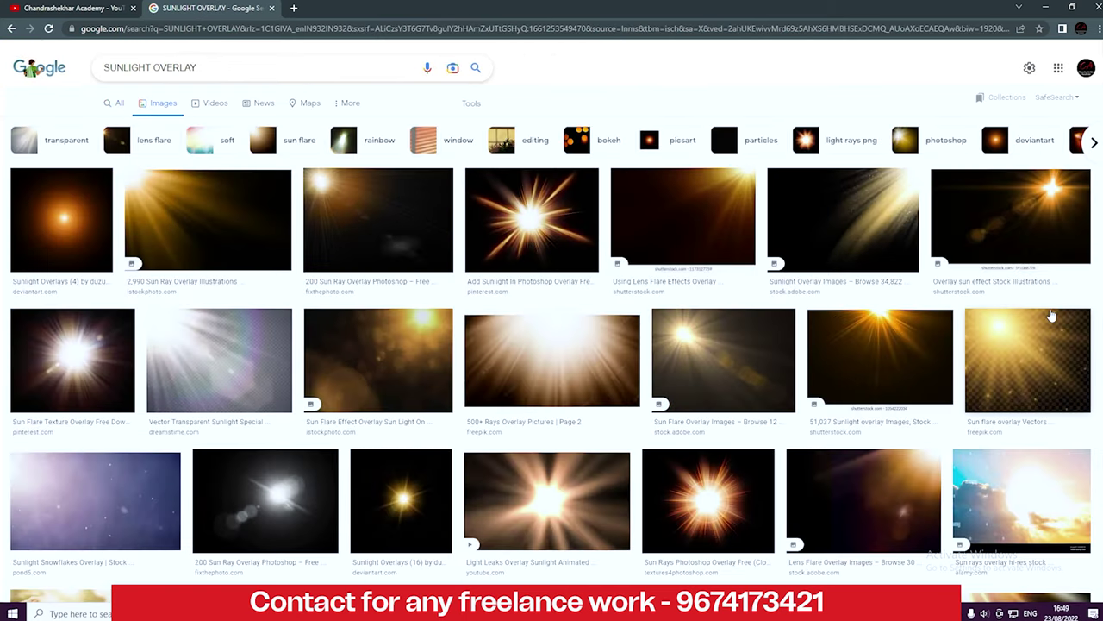
pyautogui.scroll(-3, 552, 345)
pyautogui.scroll(-3, 552, 345)
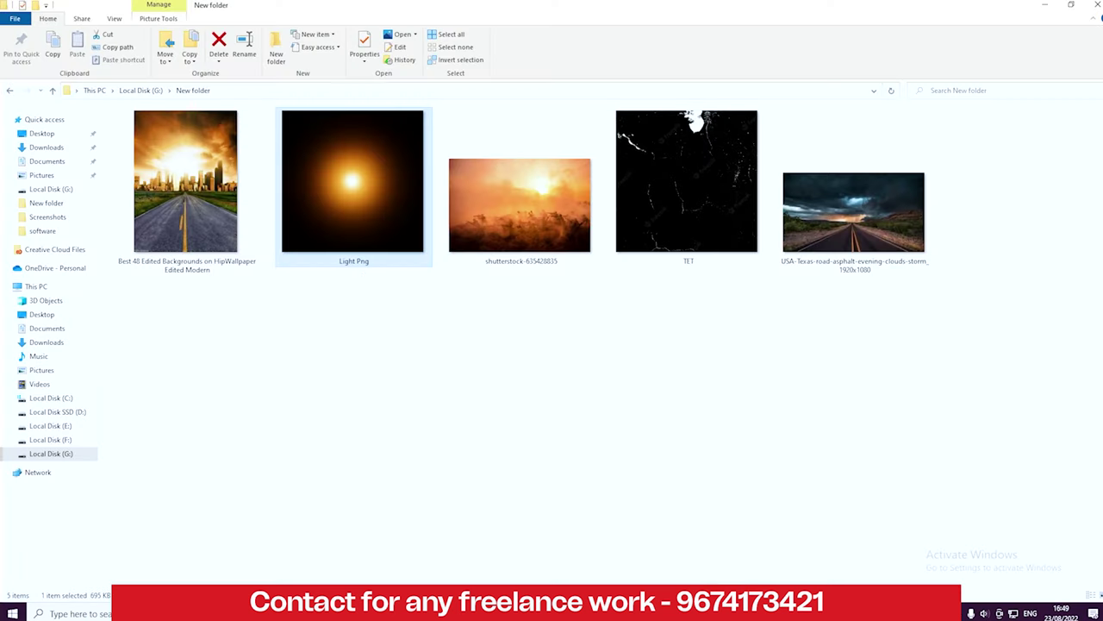
# Step: Place Light Png on the road photo, scaled to about 131% and shifted slightly right
pyautogui.moveTo(367, 226)
pyautogui.mouseDown()
pyautogui.moveTo(361, 265)
pyautogui.moveTo(278, 189)
pyautogui.mouseUp()
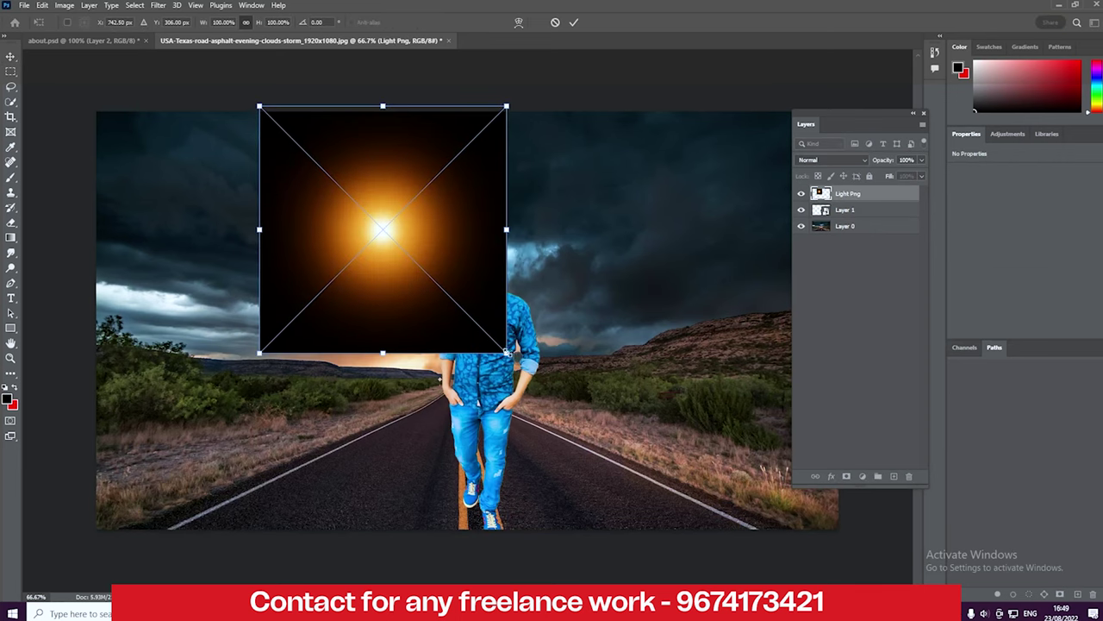
pyautogui.moveTo(507, 352); pyautogui.dragTo(581, 423)
pyautogui.moveTo(473, 376); pyautogui.dragTo(492, 381)
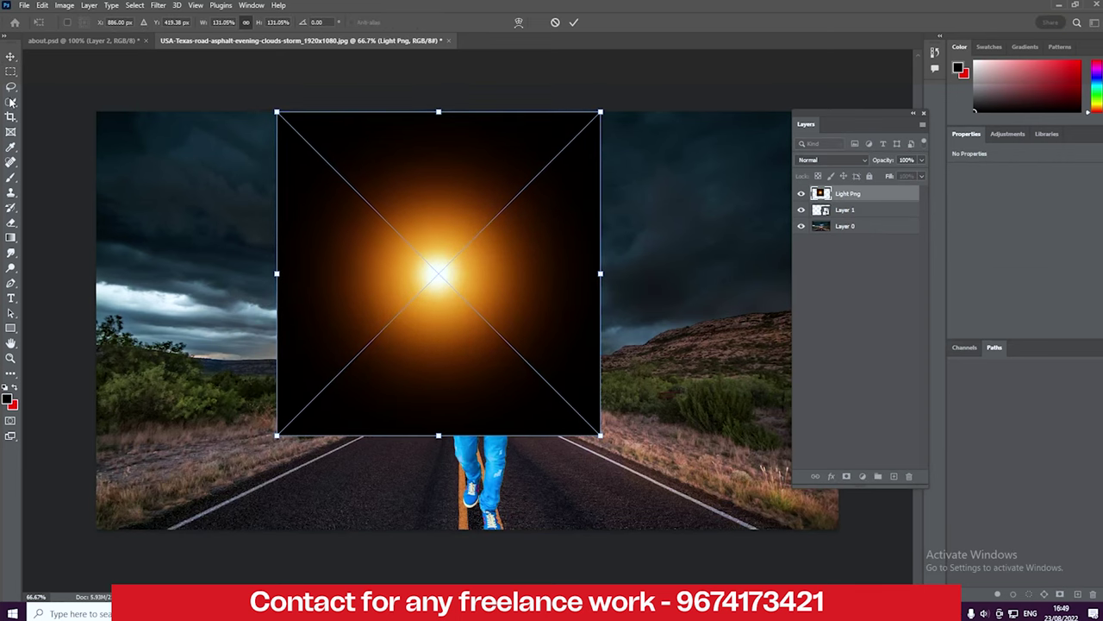
pyautogui.click(11, 56)
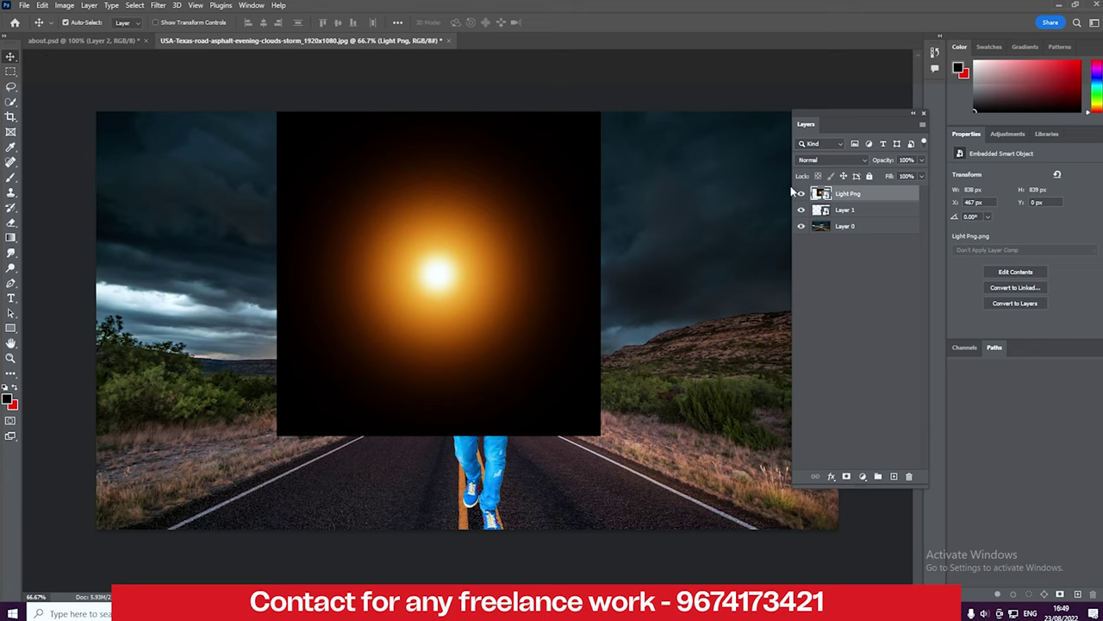
# Step: Set the Light Png layer to Screen blend mode, then select Layer 1
pyautogui.click(836, 161)
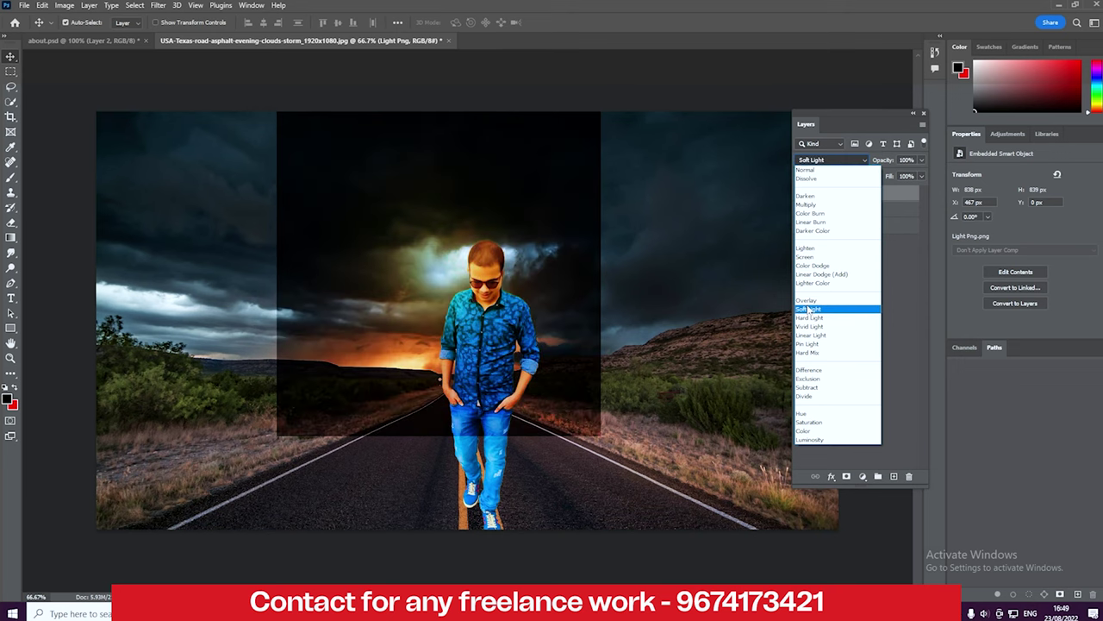
pyautogui.click(799, 258)
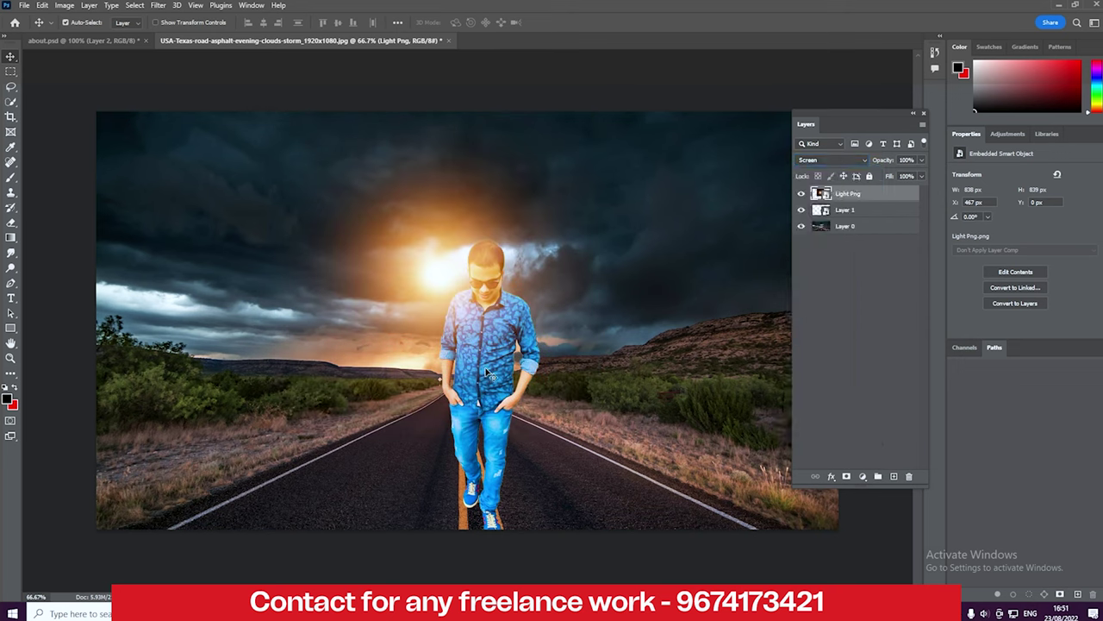
pyautogui.click(850, 212)
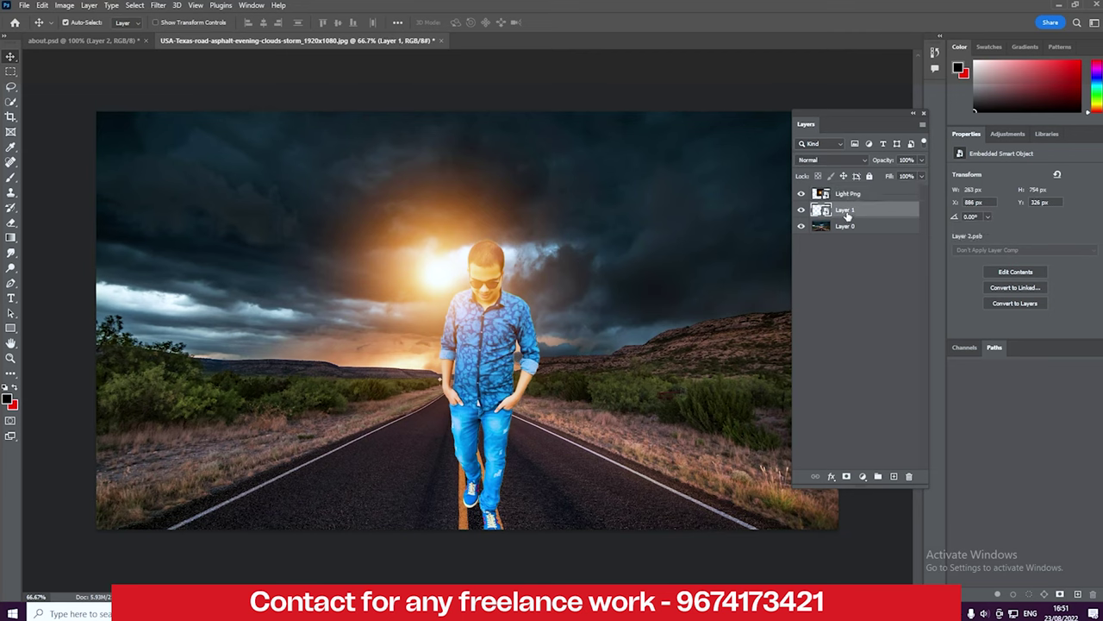
# Step: Duplicate Layer 1 and move Layer 1 copy above the Light Png layer
pyautogui.rightClick(847, 216)
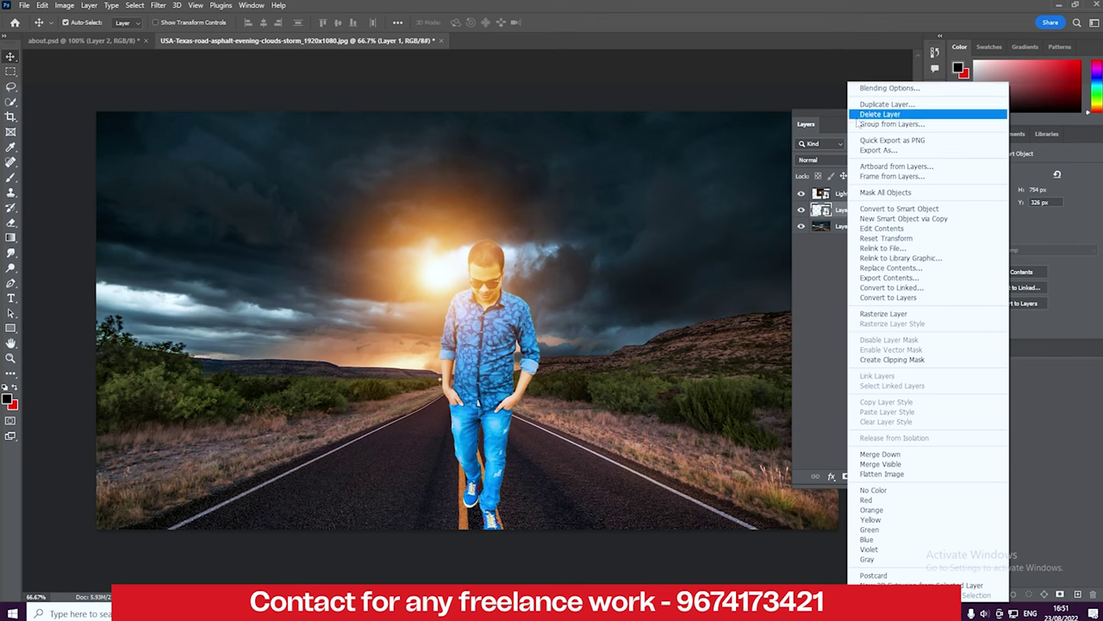
pyautogui.click(874, 105)
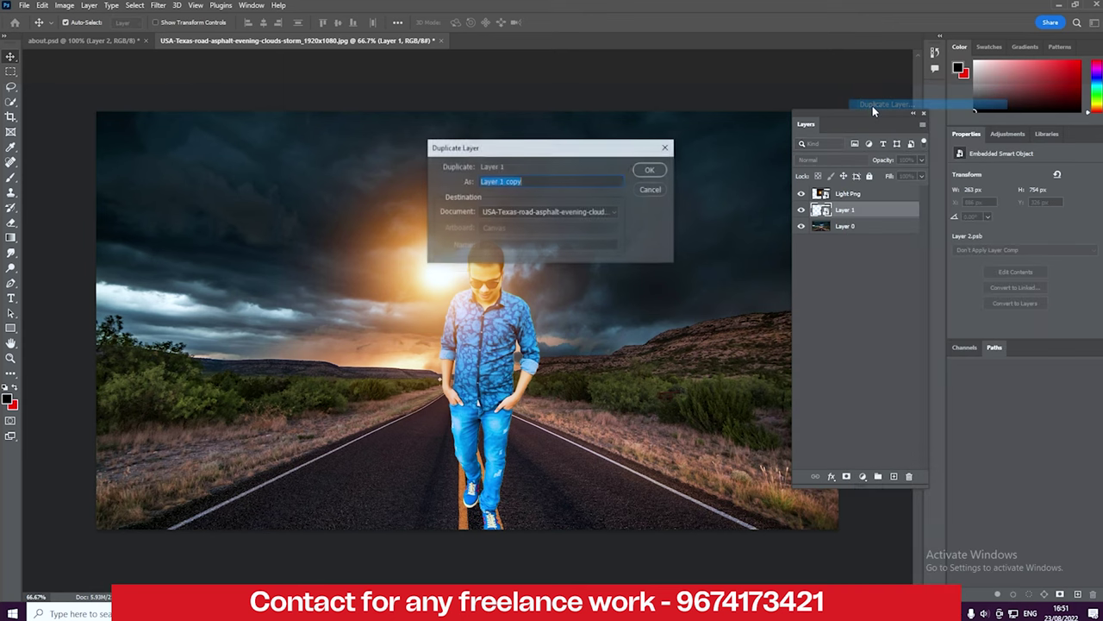
pyautogui.click(651, 171)
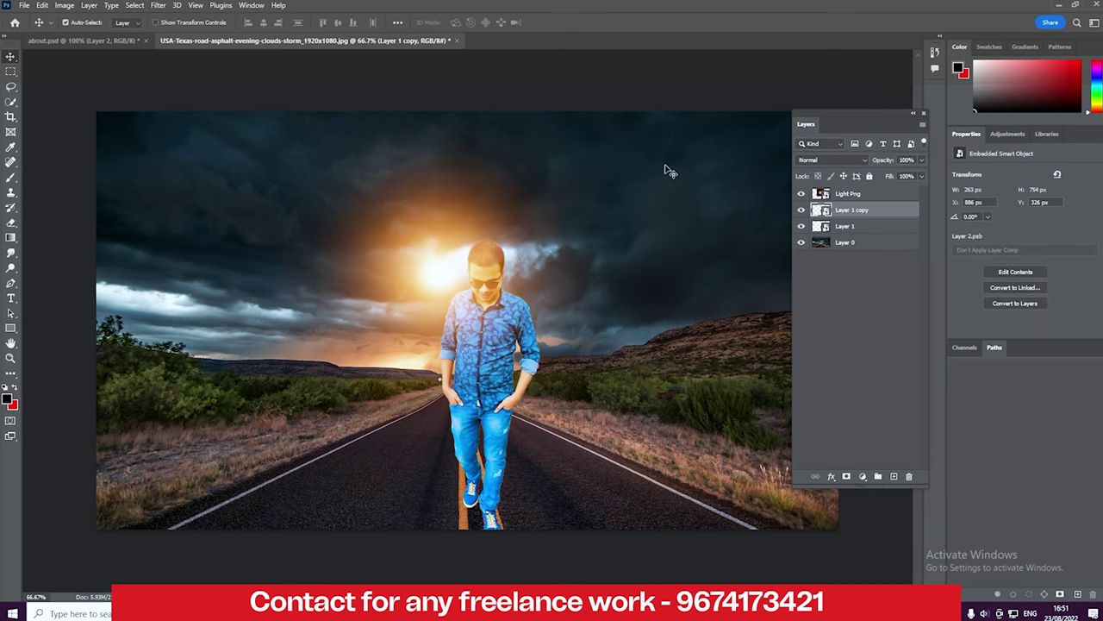
pyautogui.moveTo(850, 211); pyautogui.dragTo(841, 194)
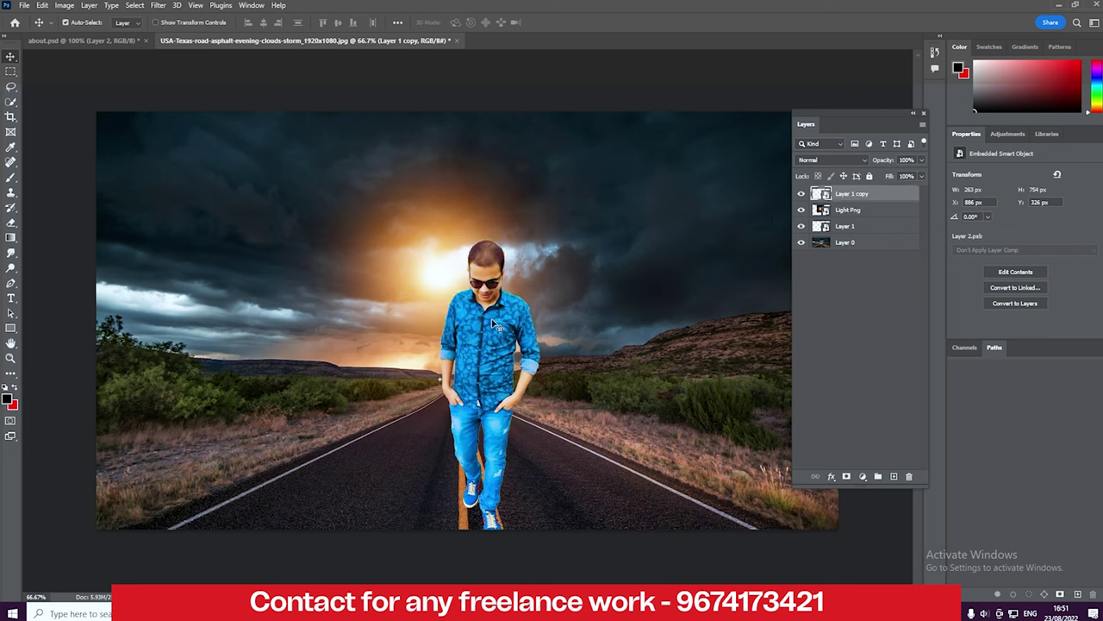
# Step: Lower Layer 1 copy to 62% opacity, check the background, and select Layer 0
pyautogui.click(924, 161)
pyautogui.moveTo(919, 176); pyautogui.dragTo(907, 177)
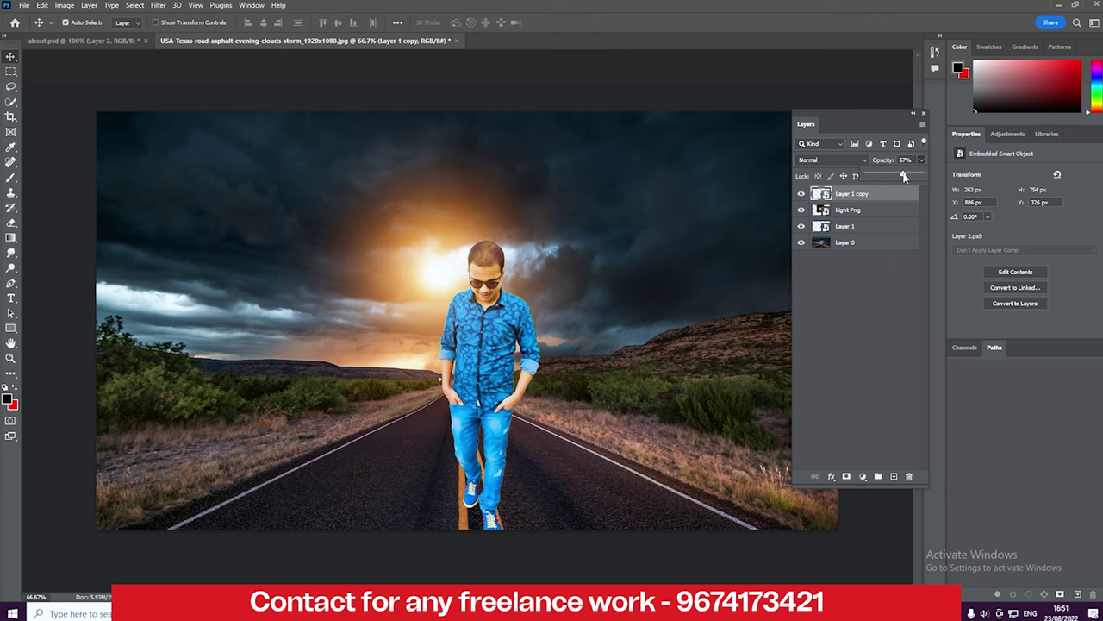
pyautogui.moveTo(904, 176); pyautogui.dragTo(900, 175)
pyautogui.click(802, 244)
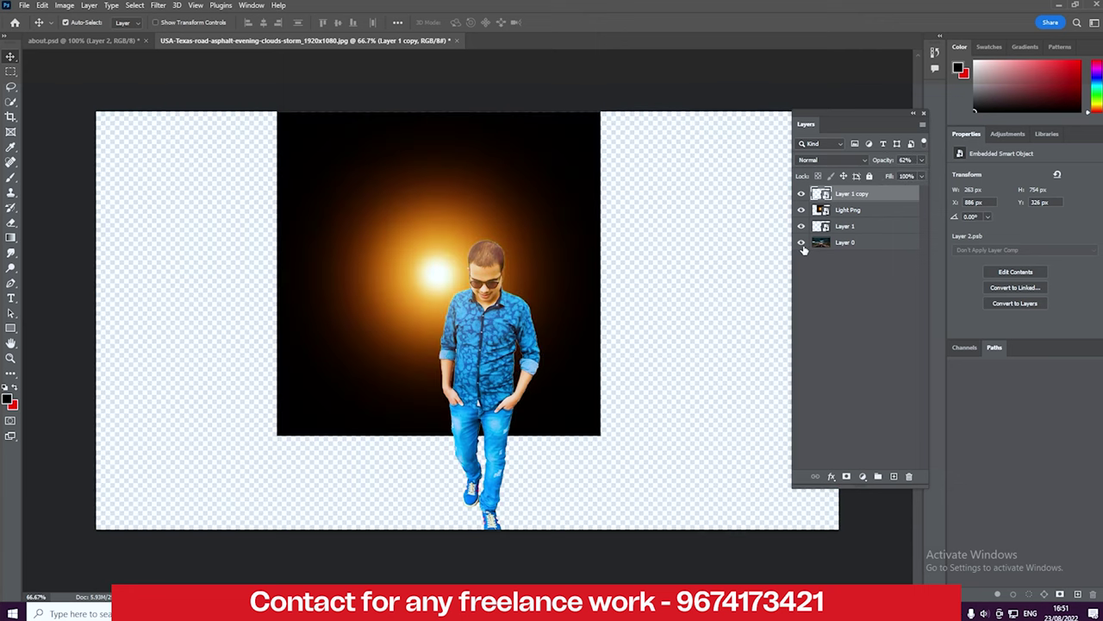
pyautogui.click(801, 244)
pyautogui.click(842, 243)
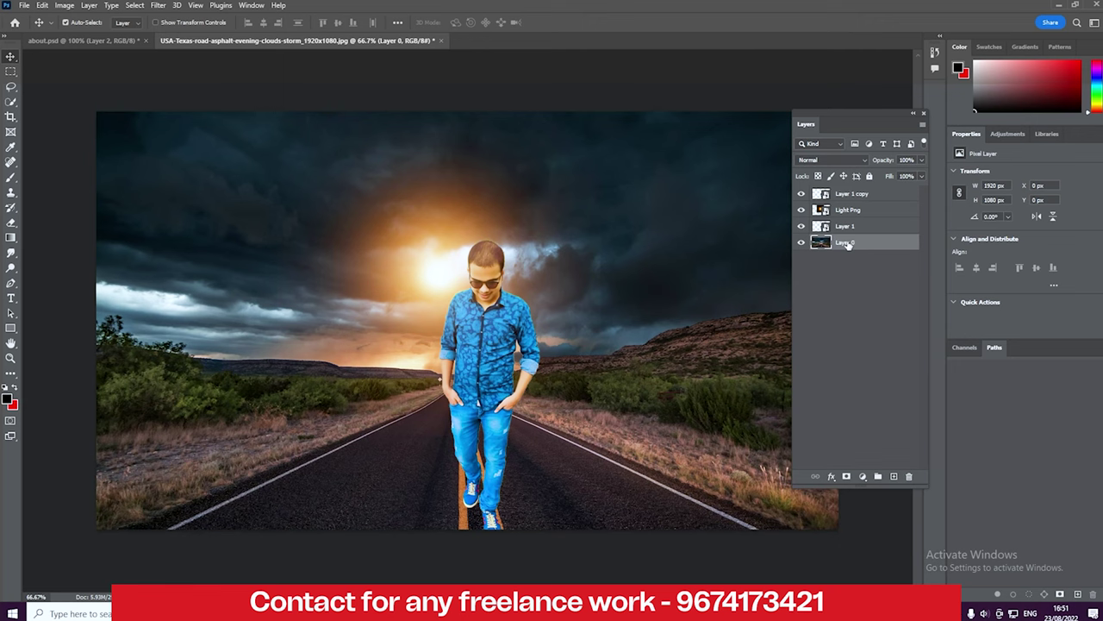
# Step: Duplicate Layer 0 and move Layer 0 copy to the top of the stack
pyautogui.rightClick(847, 244)
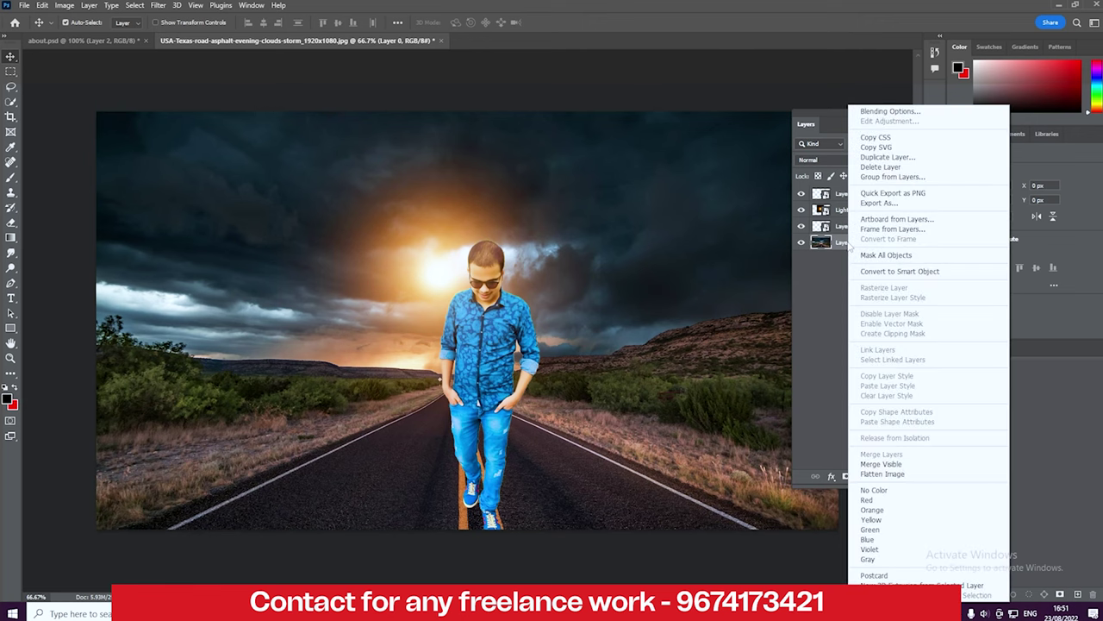
pyautogui.click(873, 158)
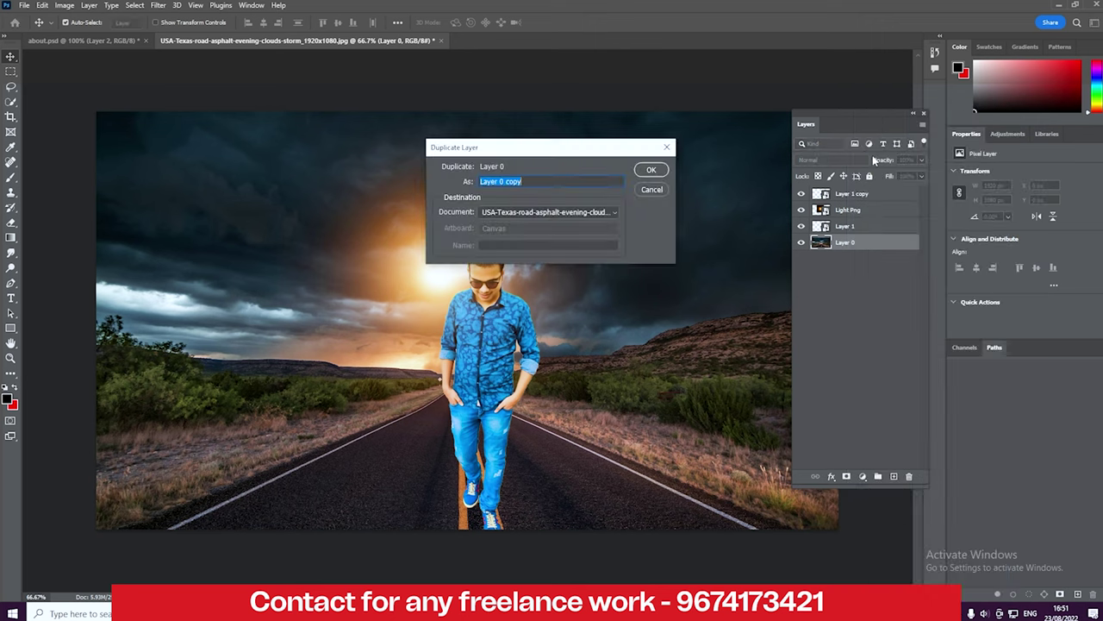
pyautogui.click(651, 170)
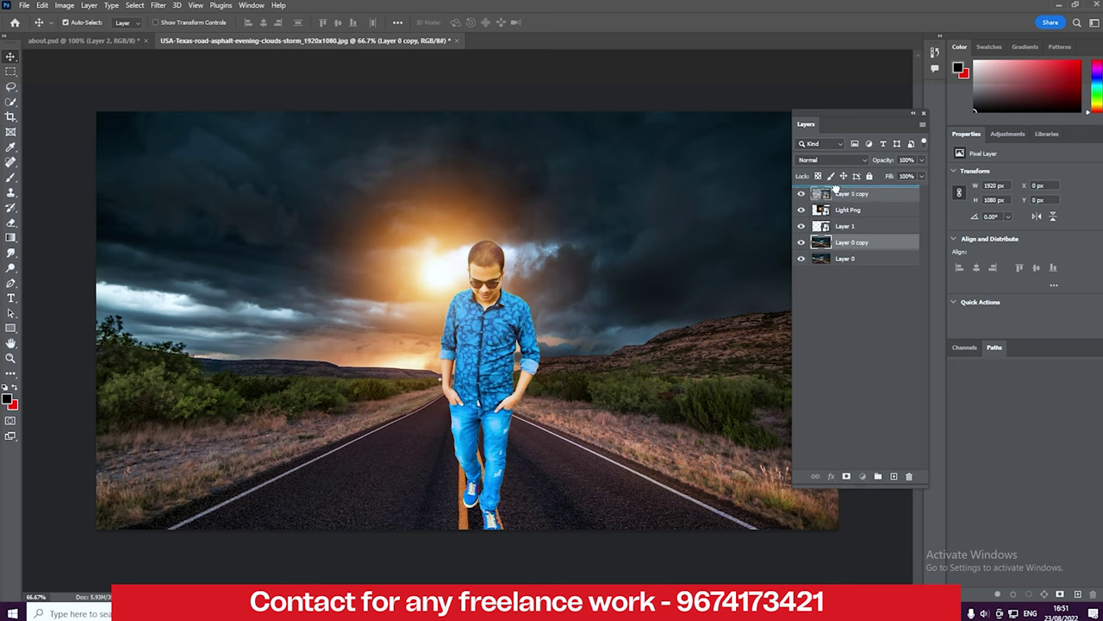
pyautogui.moveTo(852, 244); pyautogui.dragTo(837, 195)
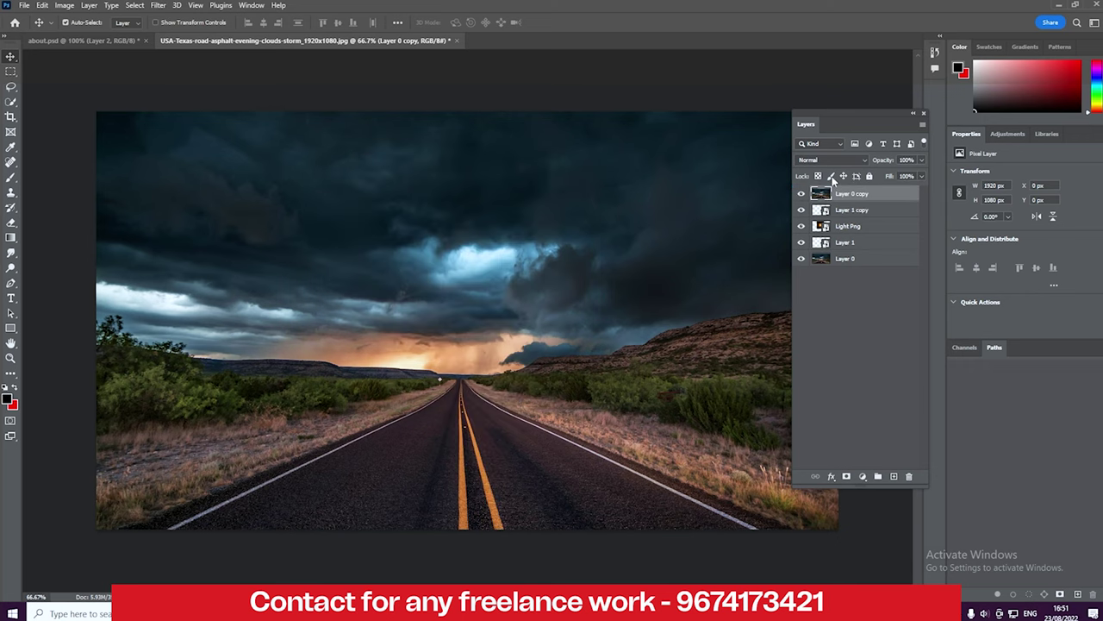
pyautogui.click(825, 162)
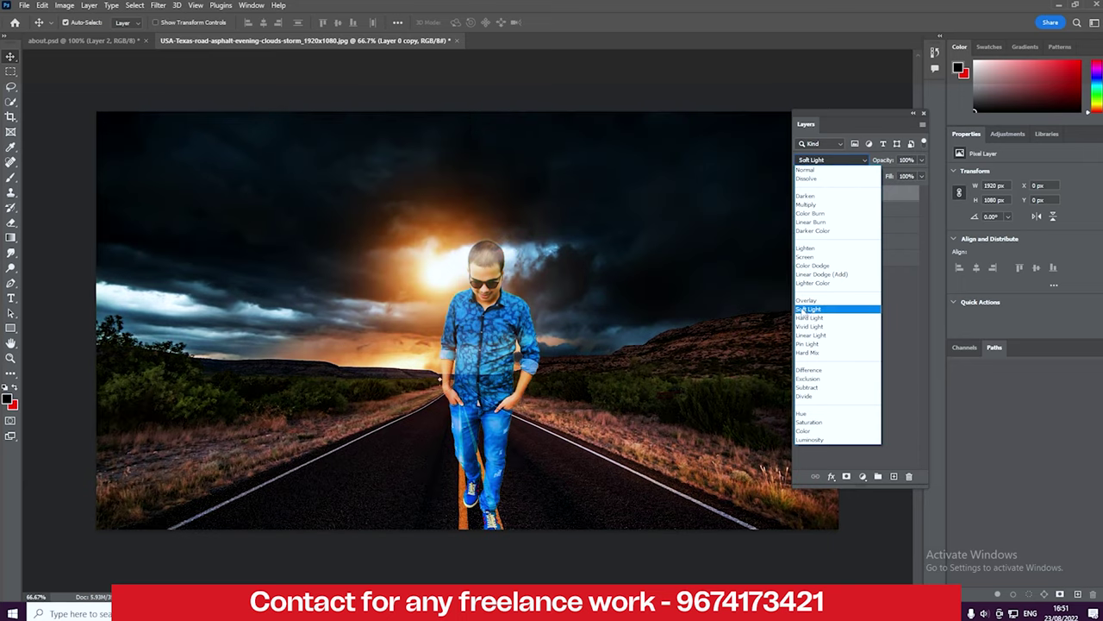
# Step: Blend Layer 0 copy in Soft Light and paint its new layer mask over the man
pyautogui.click(805, 308)
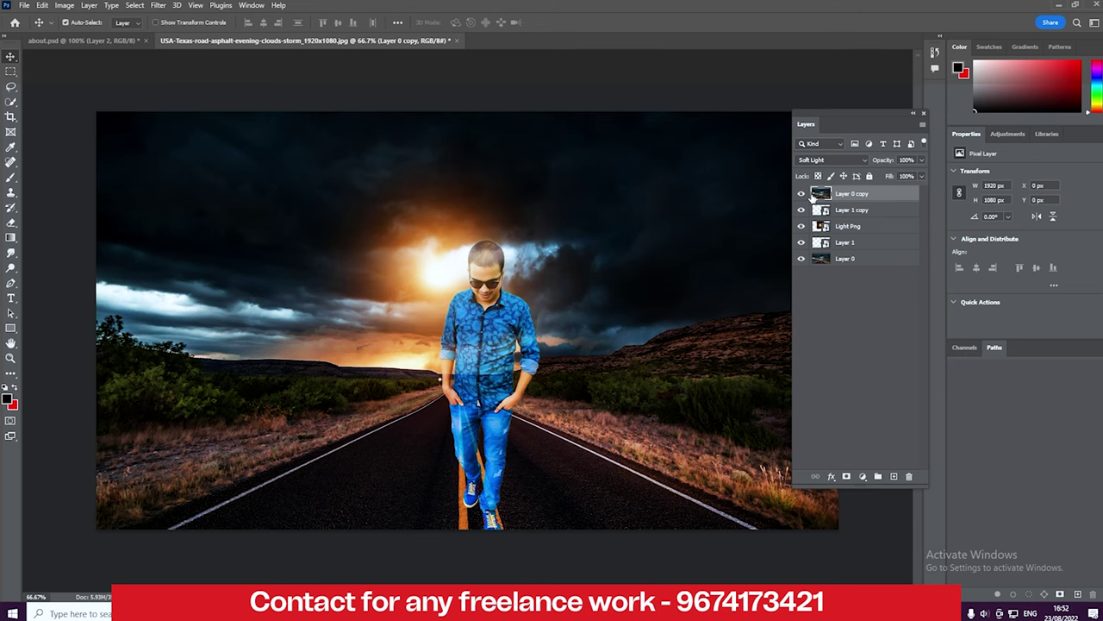
pyautogui.click(846, 477)
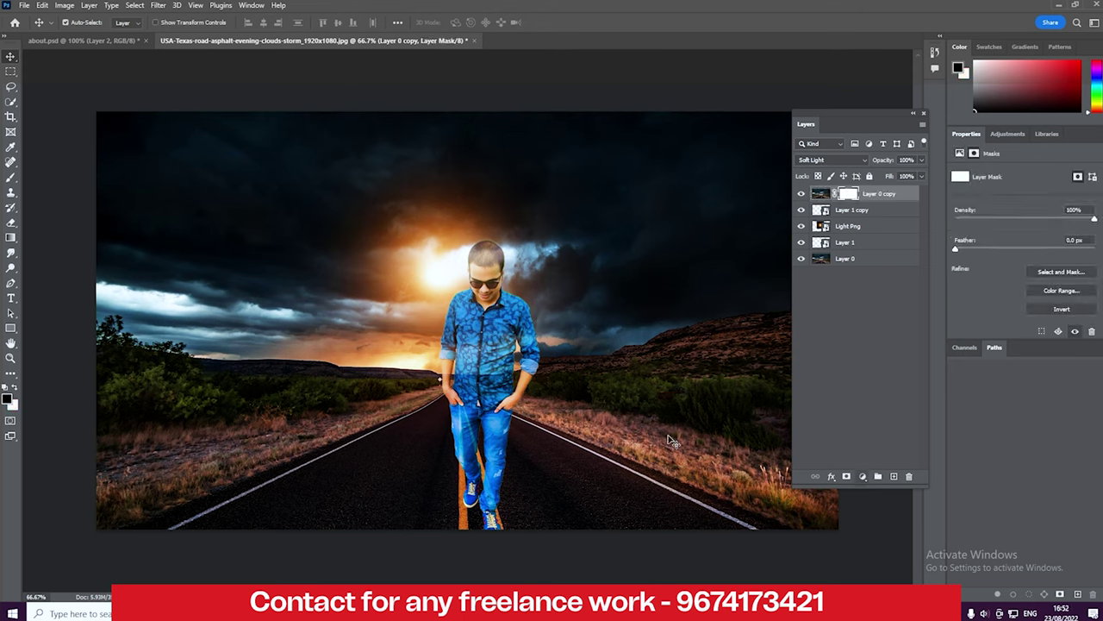
pyautogui.click(10, 176)
pyautogui.moveTo(423, 336); pyautogui.dragTo(532, 356)
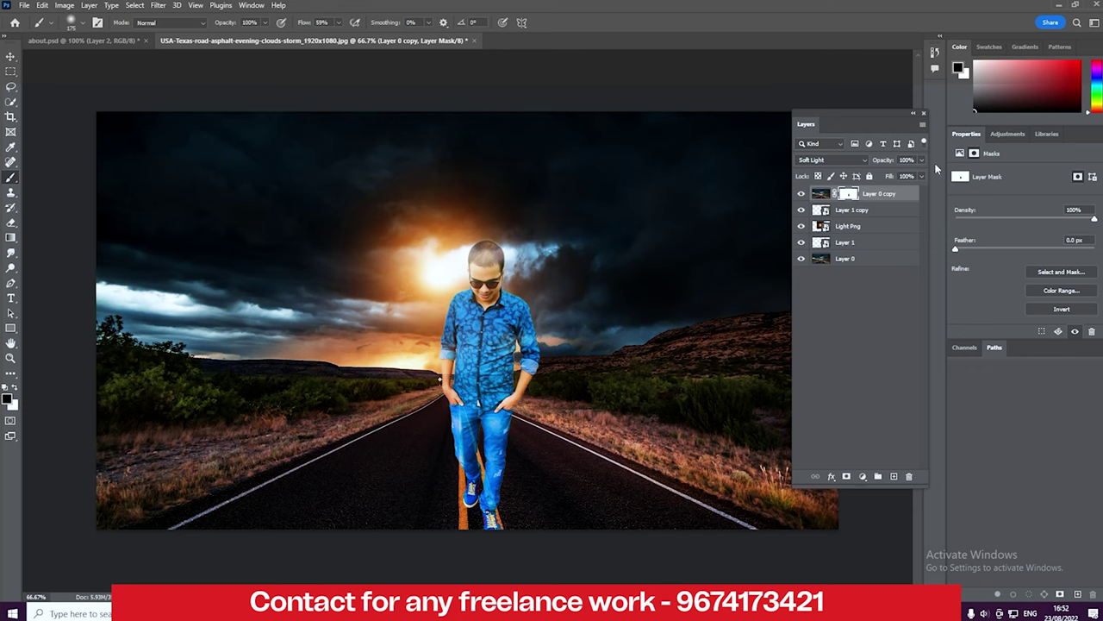
pyautogui.click(801, 194)
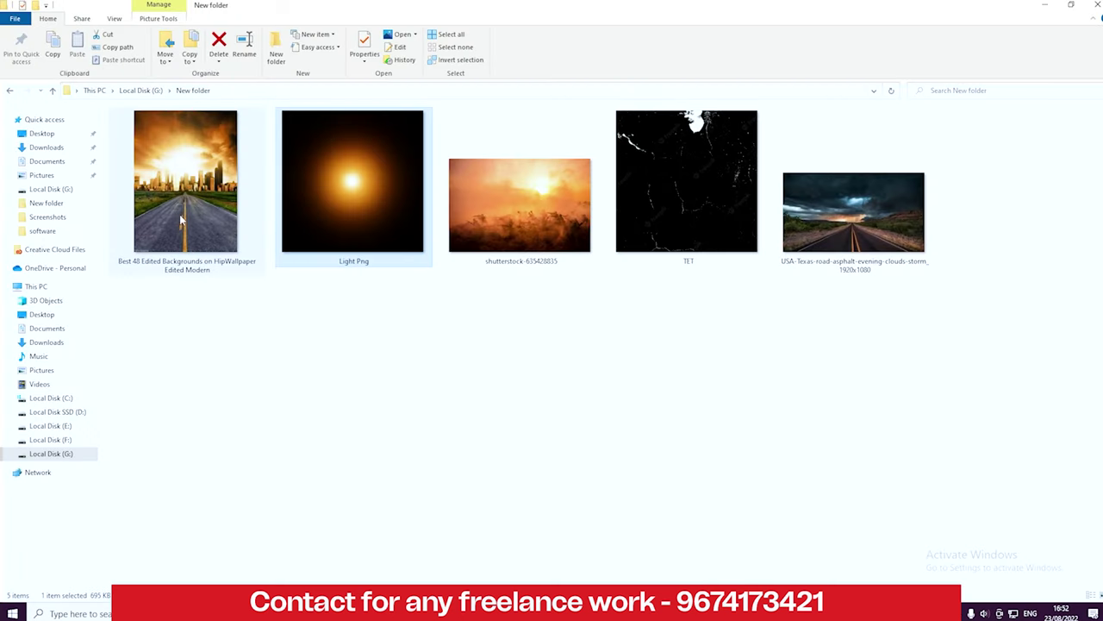
# Step: Place the smoky sunset image shutterstock-635428835 into the poster and reposition it
pyautogui.click(179, 213)
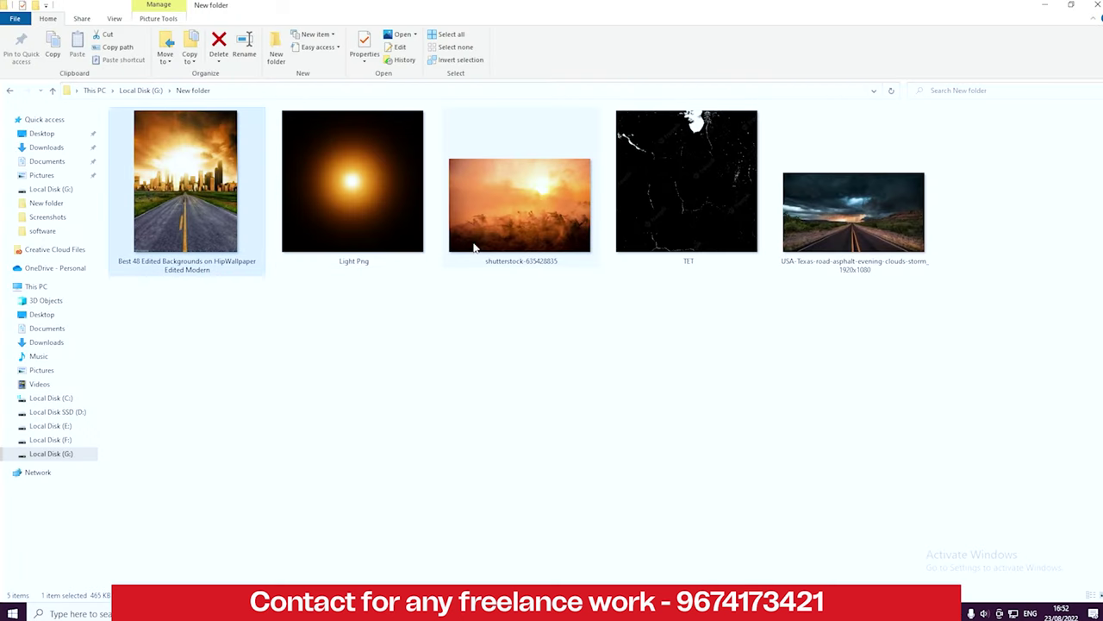
pyautogui.moveTo(547, 213); pyautogui.dragTo(372, 395)
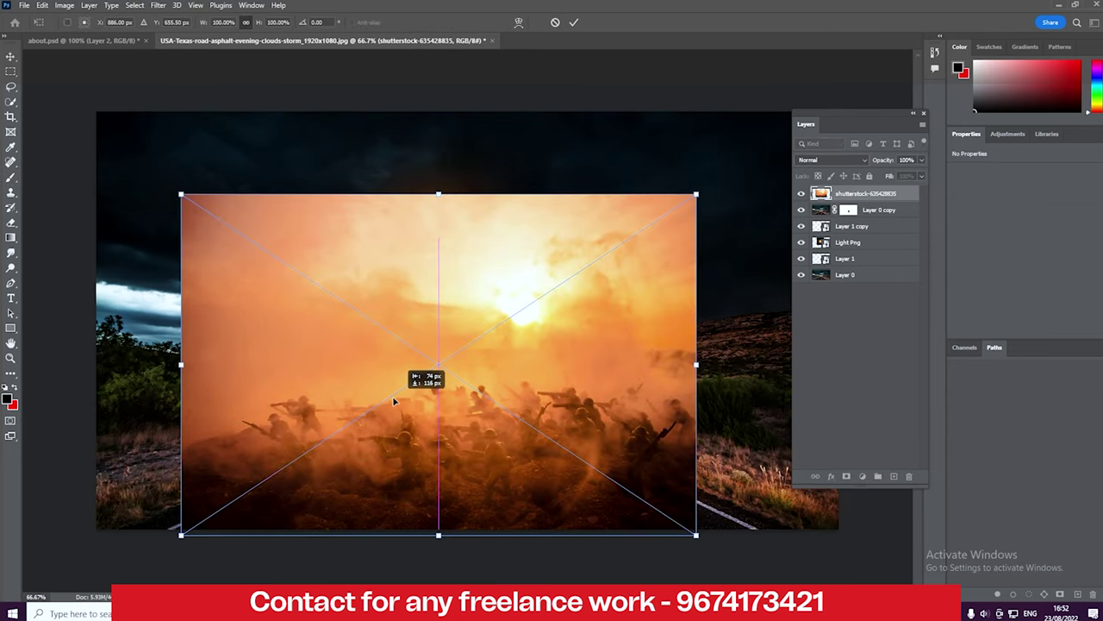
pyautogui.moveTo(688, 363)
pyautogui.mouseDown()
pyautogui.moveTo(607, 384)
pyautogui.moveTo(799, 372)
pyautogui.mouseUp()
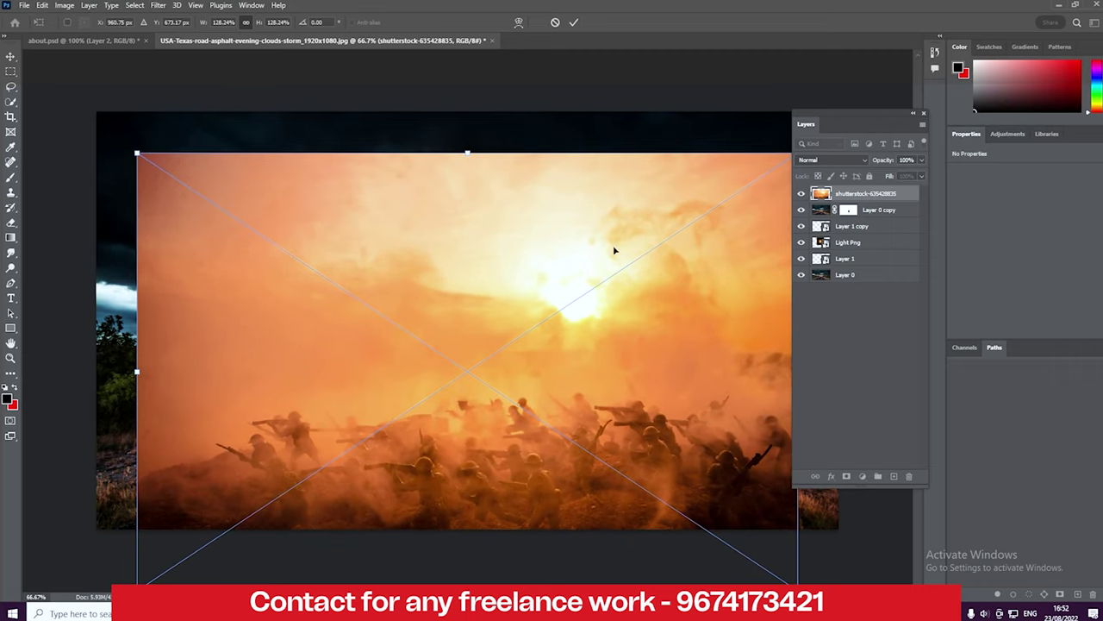
# Step: Blend the smoky image in Soft Light, commit it, and move it below Light Png
pyautogui.click(830, 161)
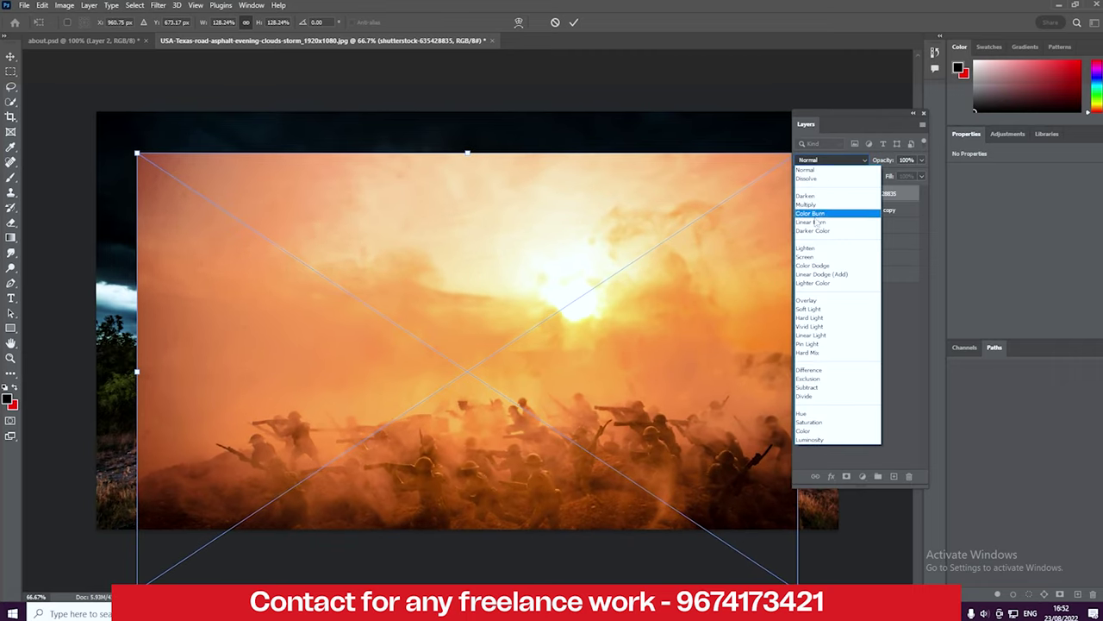
pyautogui.click(802, 301)
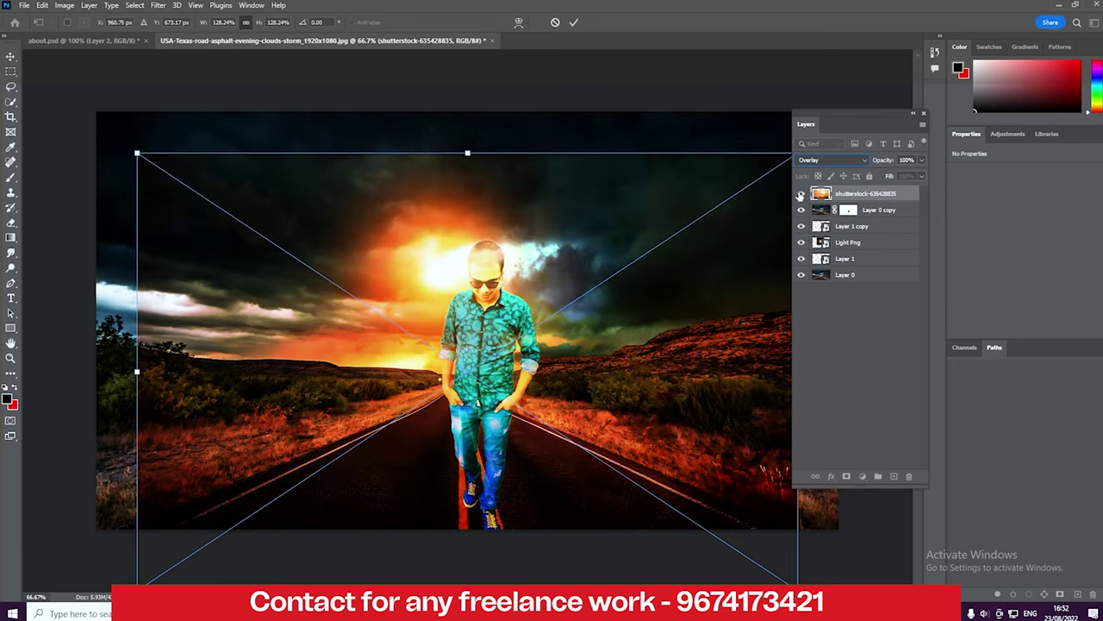
pyautogui.click(829, 160)
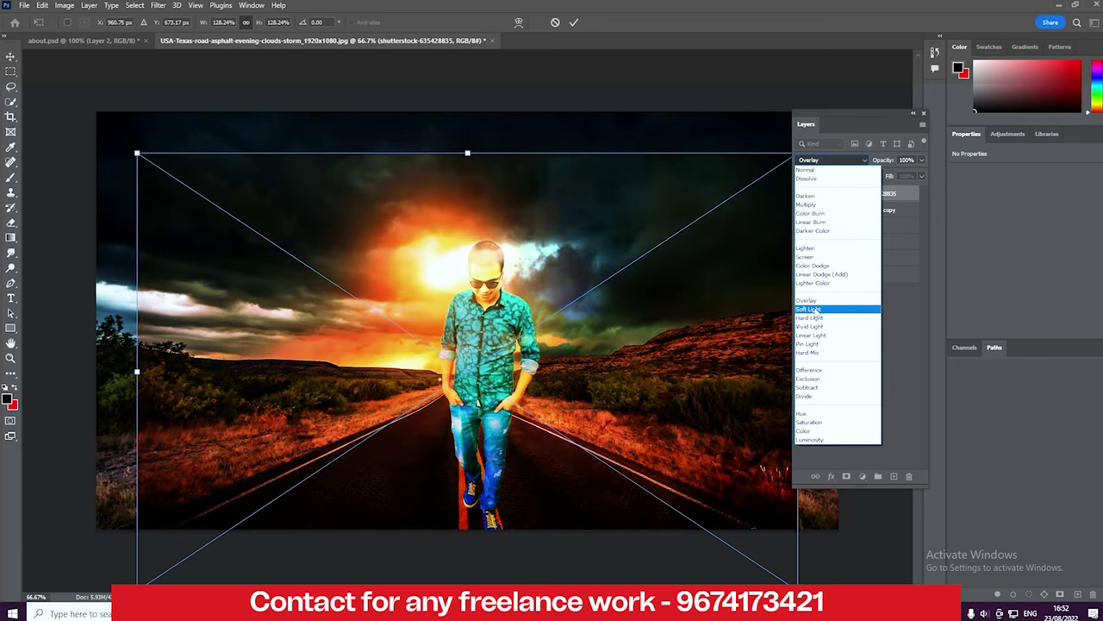
pyautogui.click(816, 310)
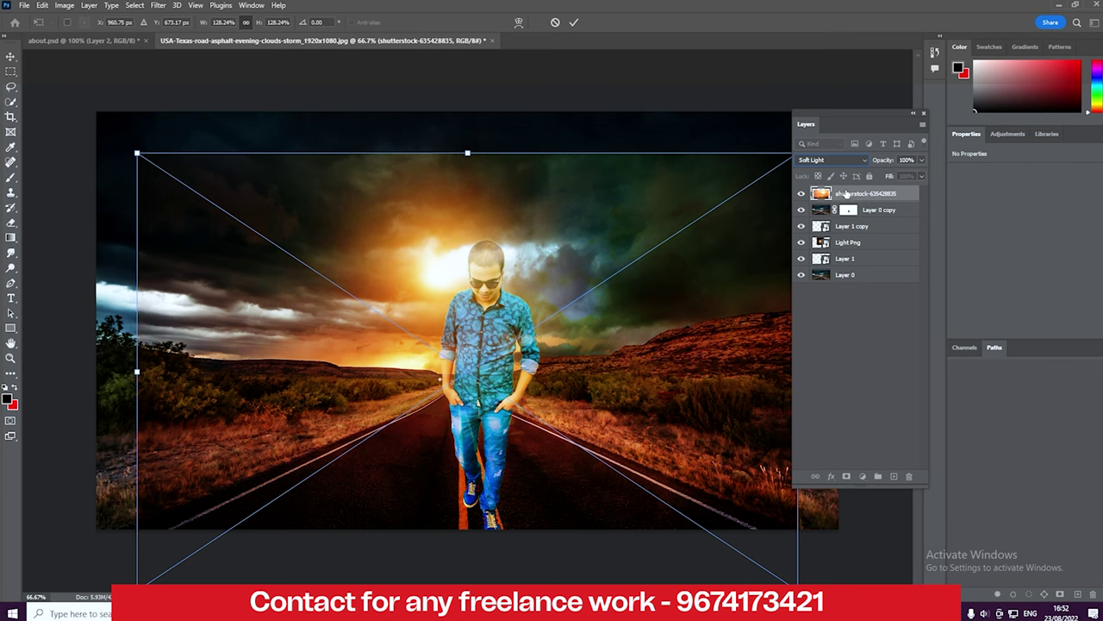
pyautogui.press('Return')
pyautogui.moveTo(848, 194); pyautogui.dragTo(849, 259)
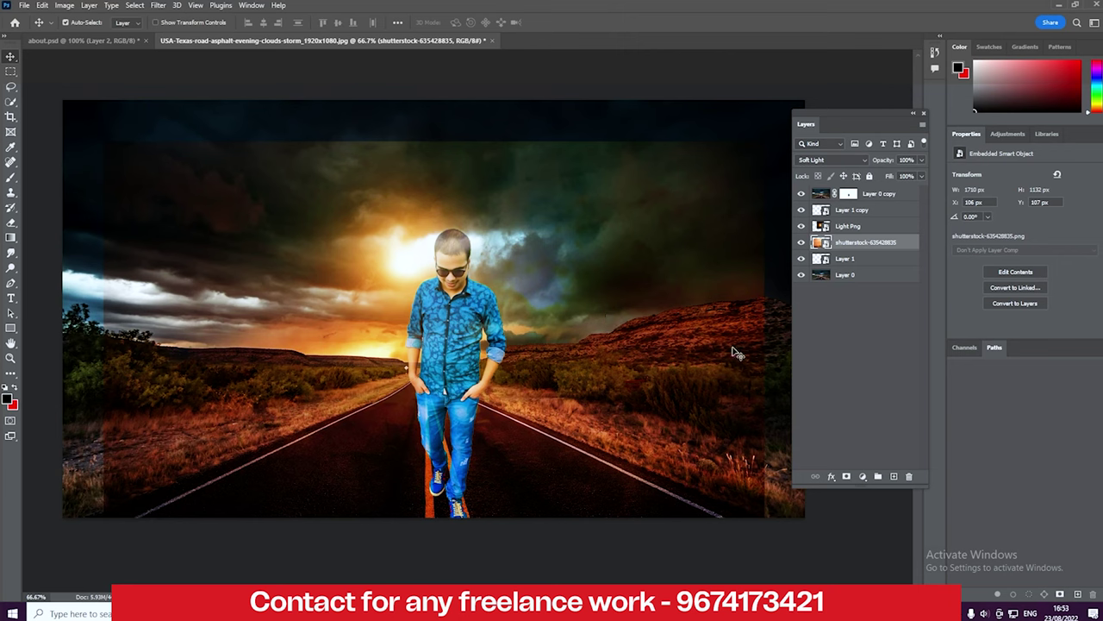
# Step: Add a layer mask to the smoky image layer and set up a brush at 50% flow
pyautogui.click(802, 243)
pyautogui.click(847, 477)
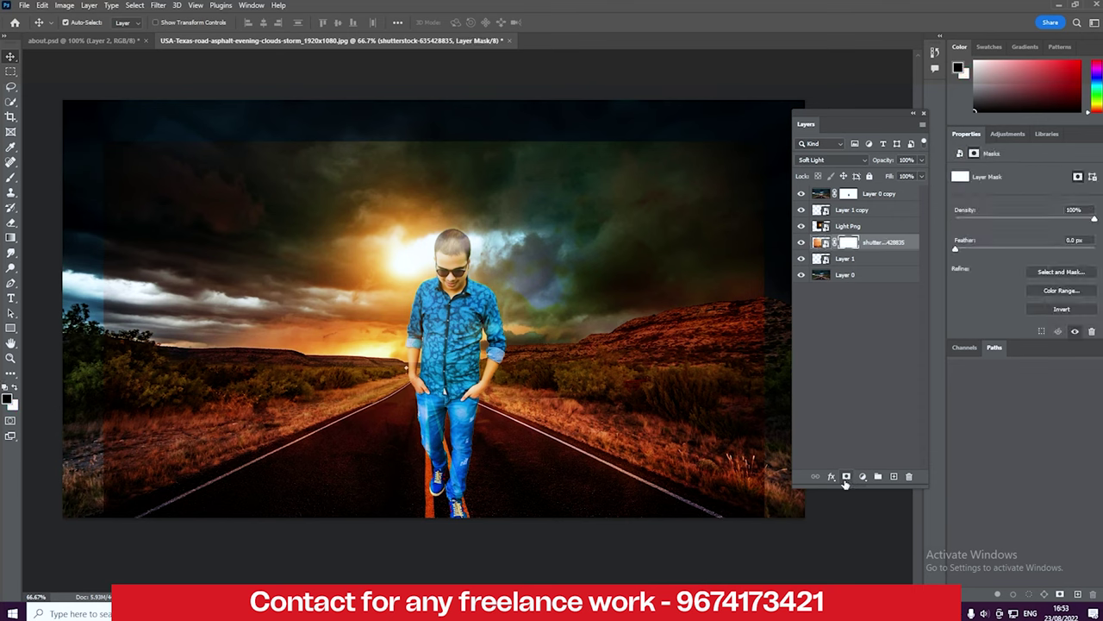
pyautogui.click(11, 177)
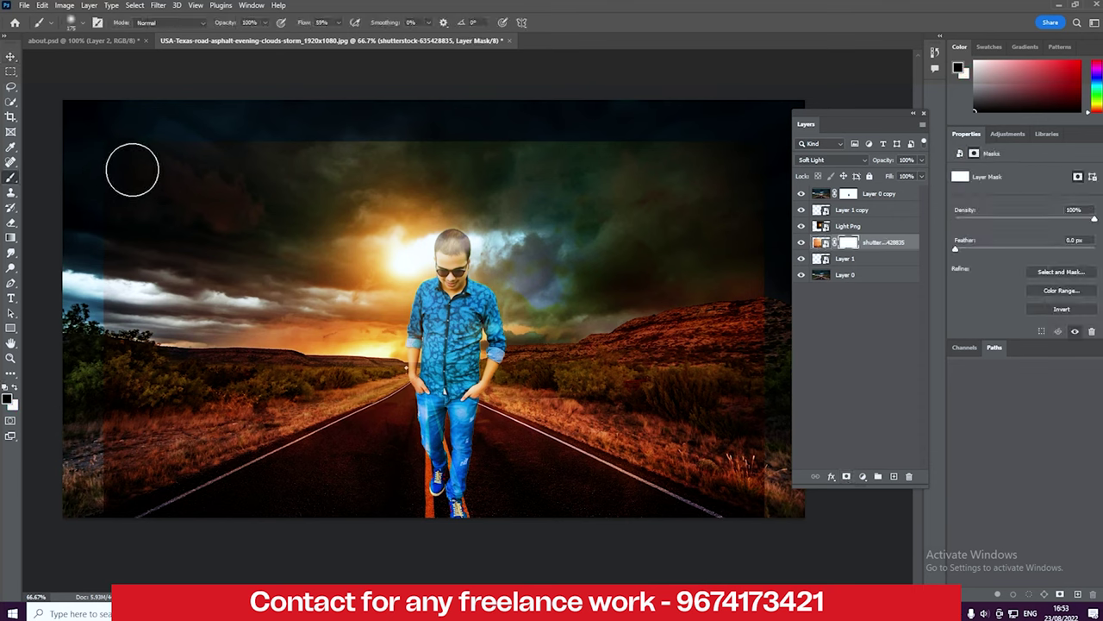
pyautogui.click(267, 24)
pyautogui.moveTo(266, 36); pyautogui.dragTo(248, 40)
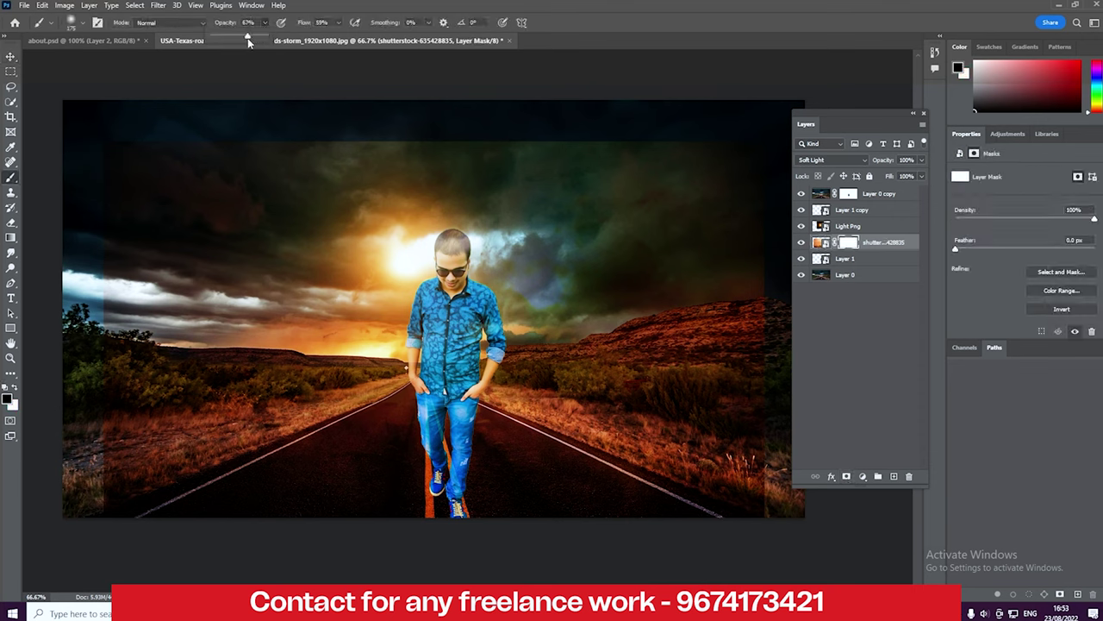
pyautogui.click(340, 40)
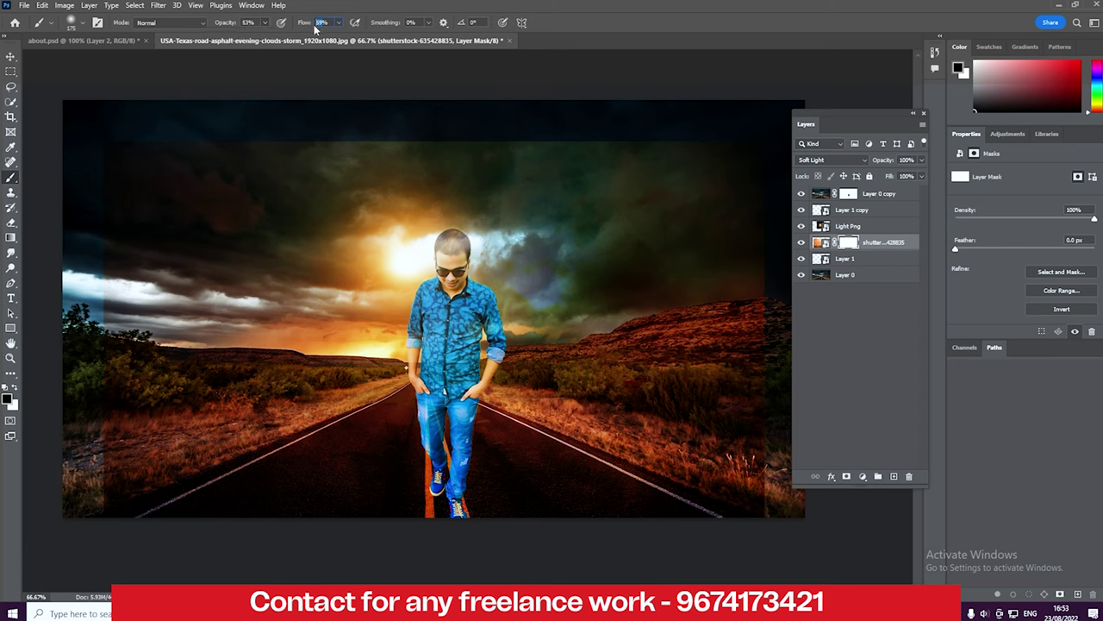
pyautogui.write('50')
pyautogui.press('Return')
# Step: At 70% brush opacity, mask out the top-right sky and the lighter left-edge strip
pyautogui.click(75, 25)
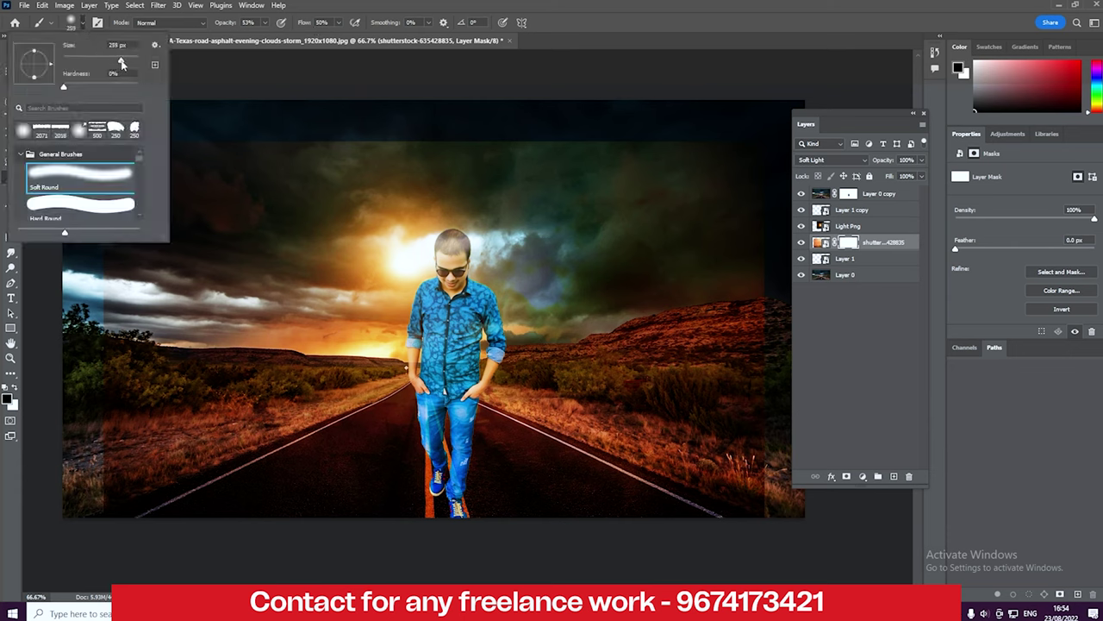
pyautogui.click(345, 129)
pyautogui.moveTo(264, 22); pyautogui.dragTo(274, 41)
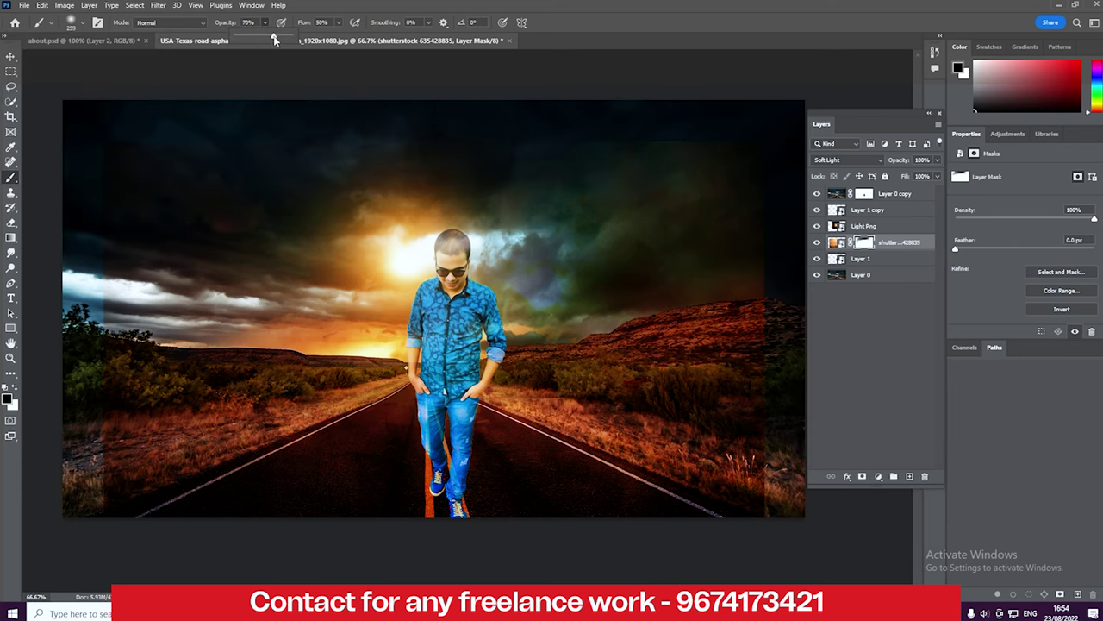
pyautogui.moveTo(640, 155)
pyautogui.mouseDown()
pyautogui.moveTo(759, 185)
pyautogui.moveTo(774, 493)
pyautogui.moveTo(753, 292)
pyautogui.mouseUp()
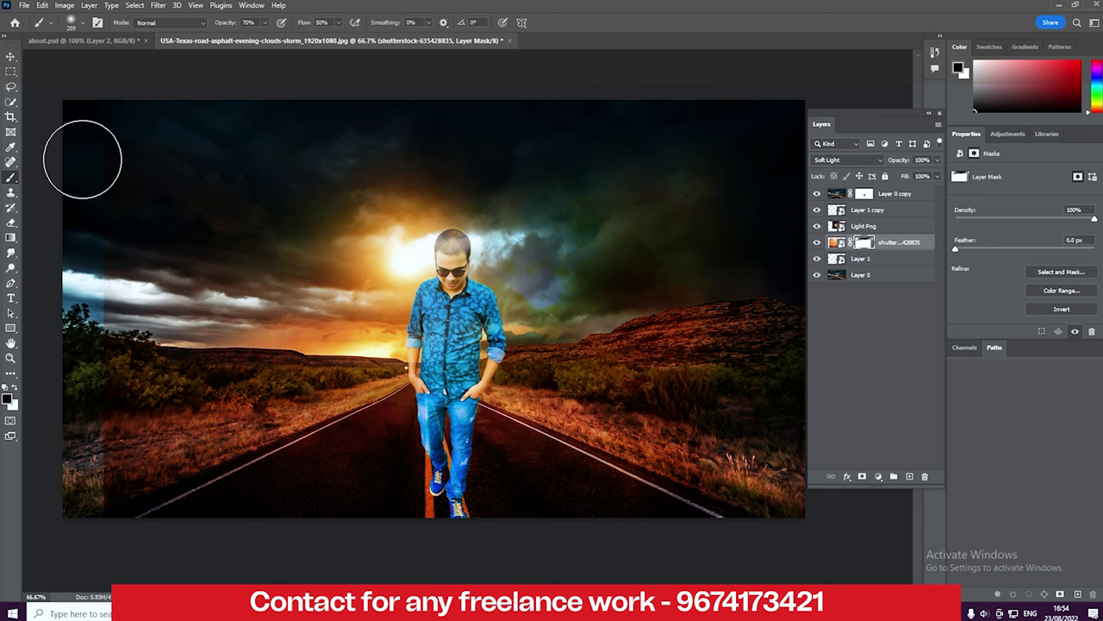
pyautogui.moveTo(81, 155); pyautogui.dragTo(100, 458)
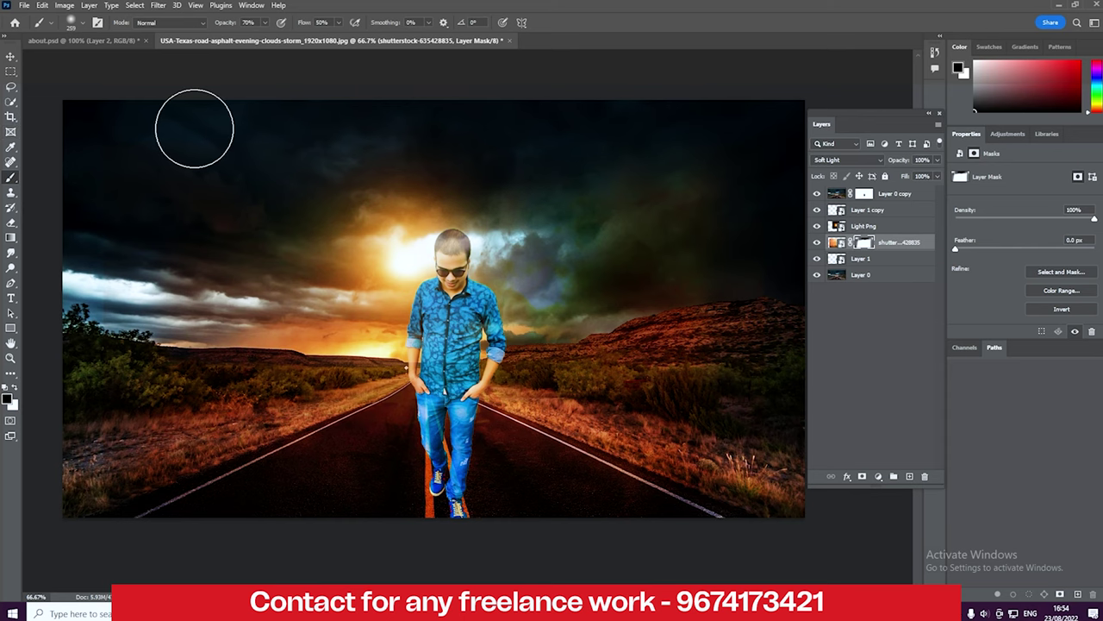
pyautogui.click(9, 58)
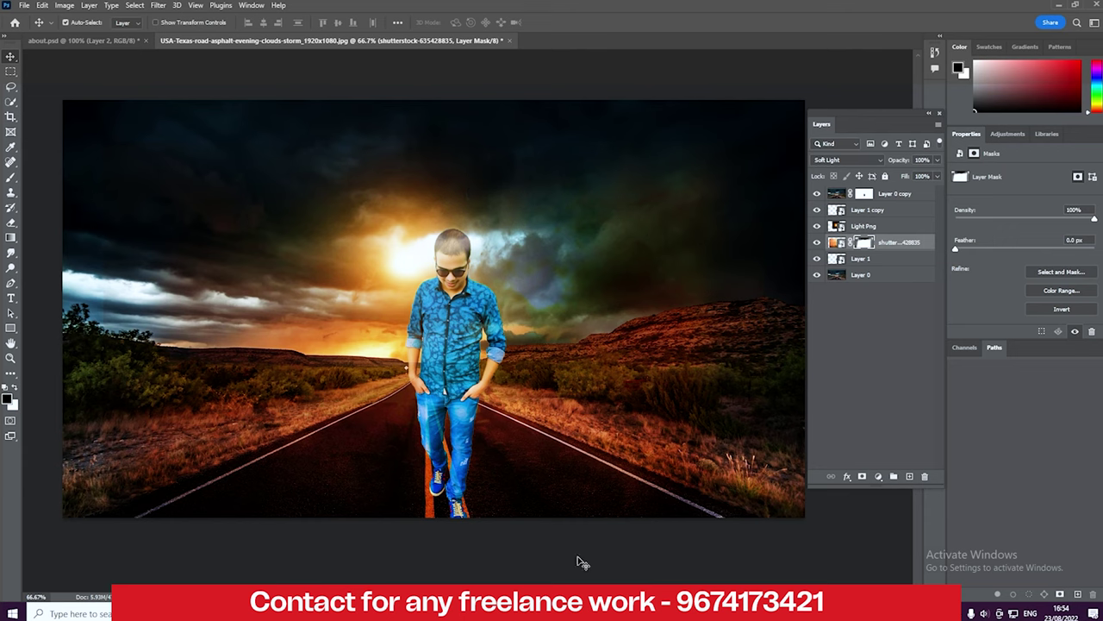
# Step: Crop the canvas to a square by pulling the left and right edges inward
pyautogui.hscroll(2, 138, 351)
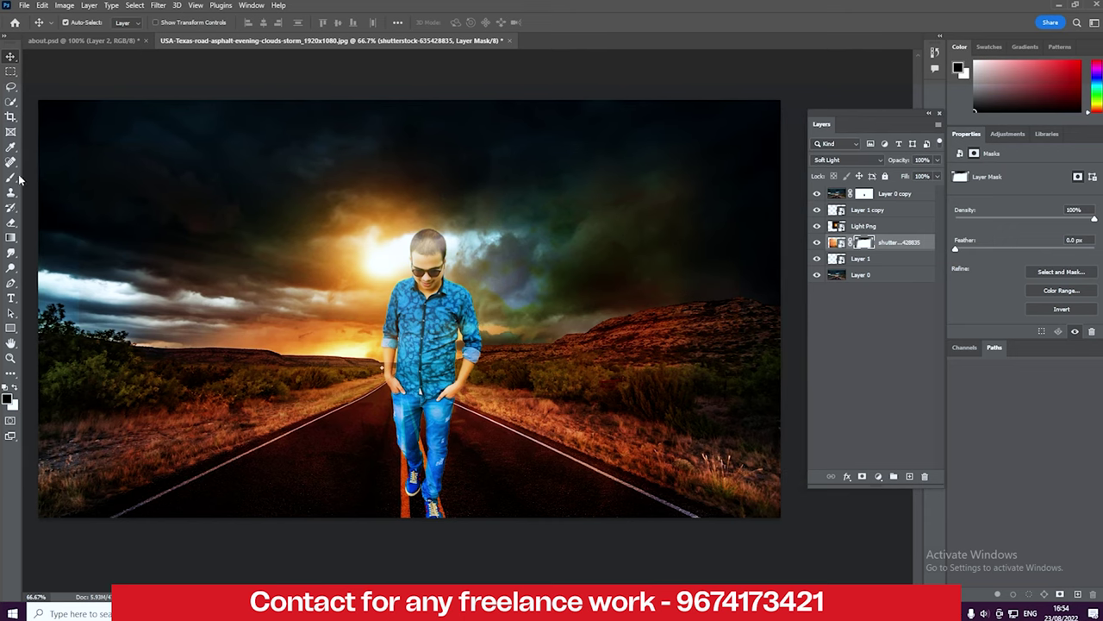
pyautogui.click(10, 118)
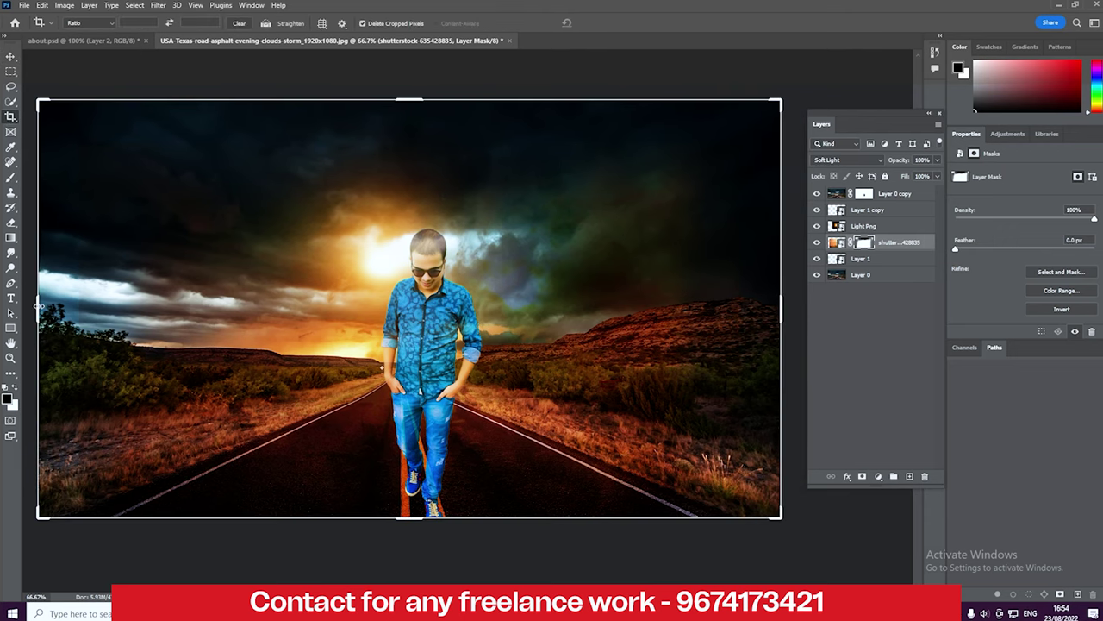
pyautogui.moveTo(38, 303); pyautogui.dragTo(123, 301)
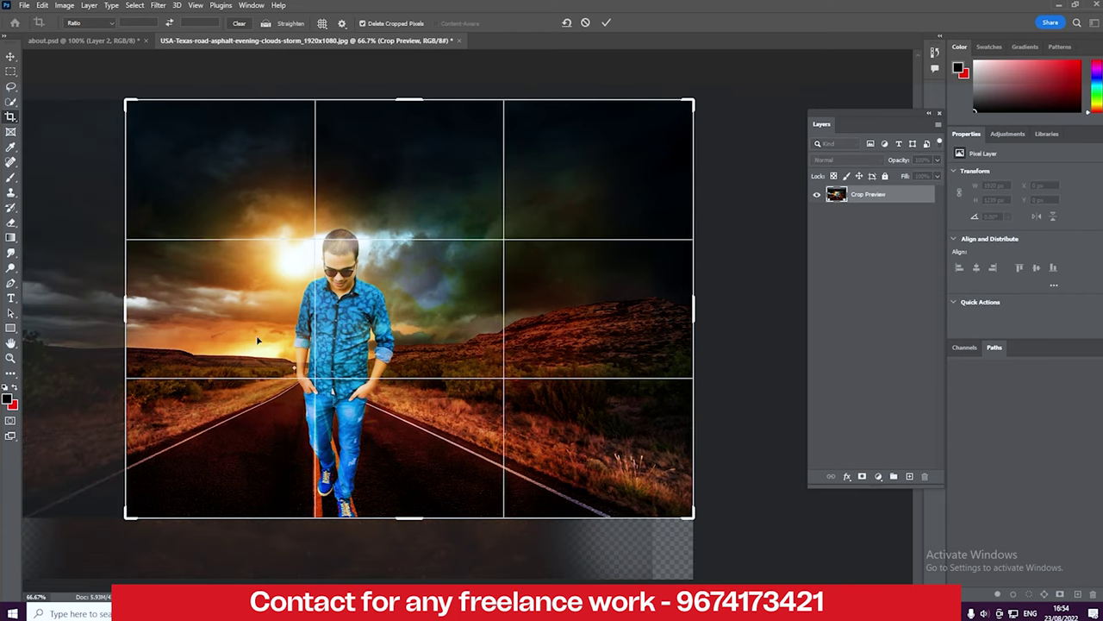
pyautogui.moveTo(689, 323); pyautogui.dragTo(622, 320)
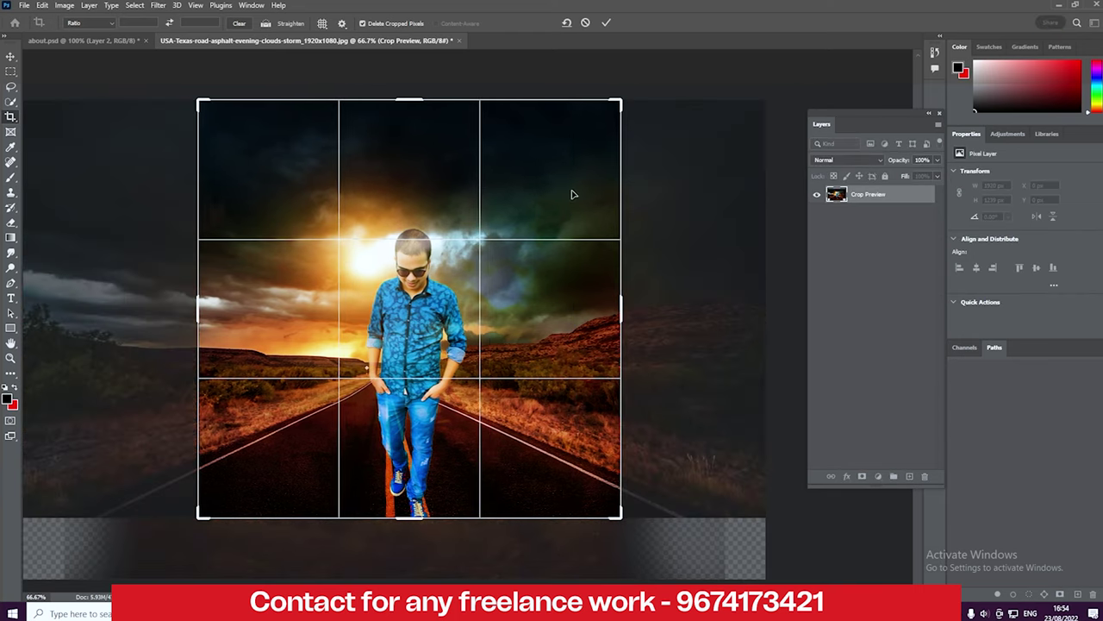
pyautogui.click(607, 25)
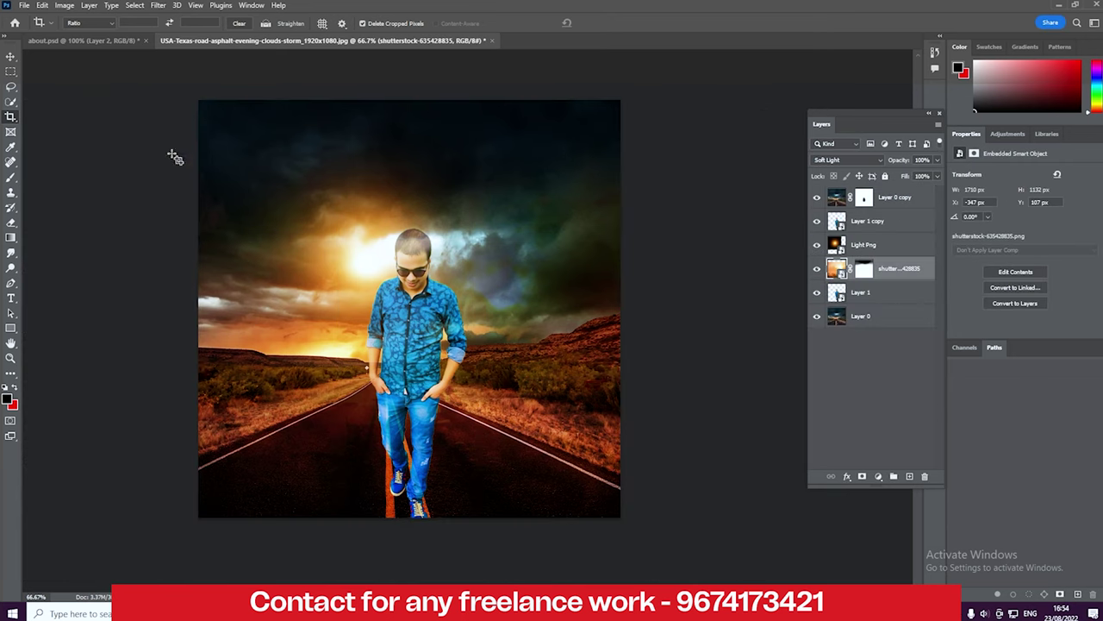
pyautogui.click(10, 56)
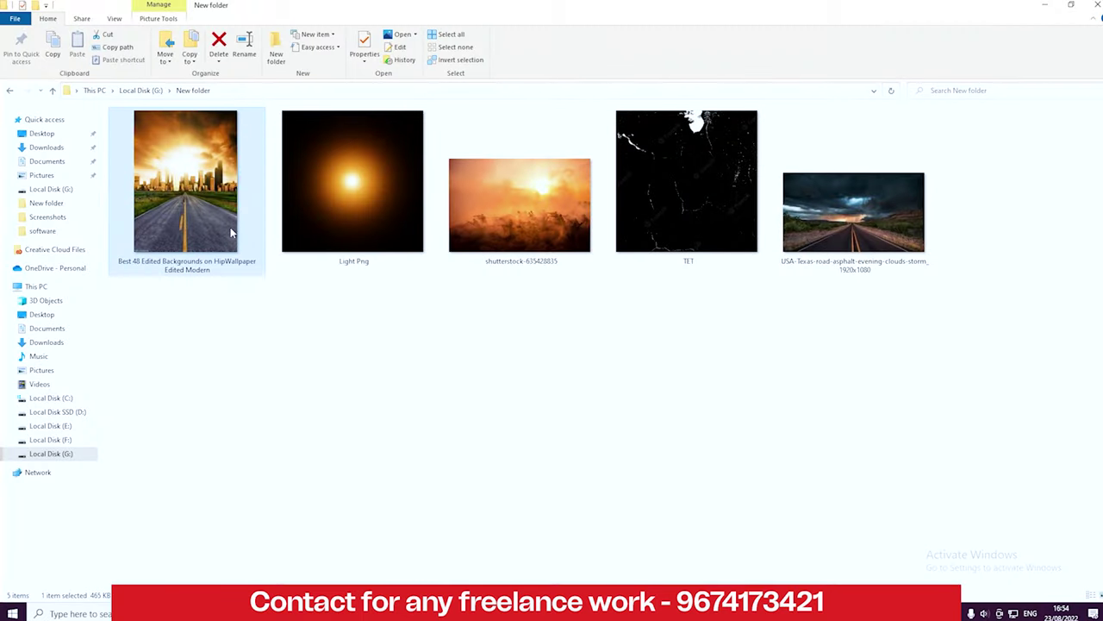
# Step: Bring the city skyline image into the poster, enlarged to fill the square canvas
pyautogui.moveTo(220, 209); pyautogui.dragTo(465, 356)
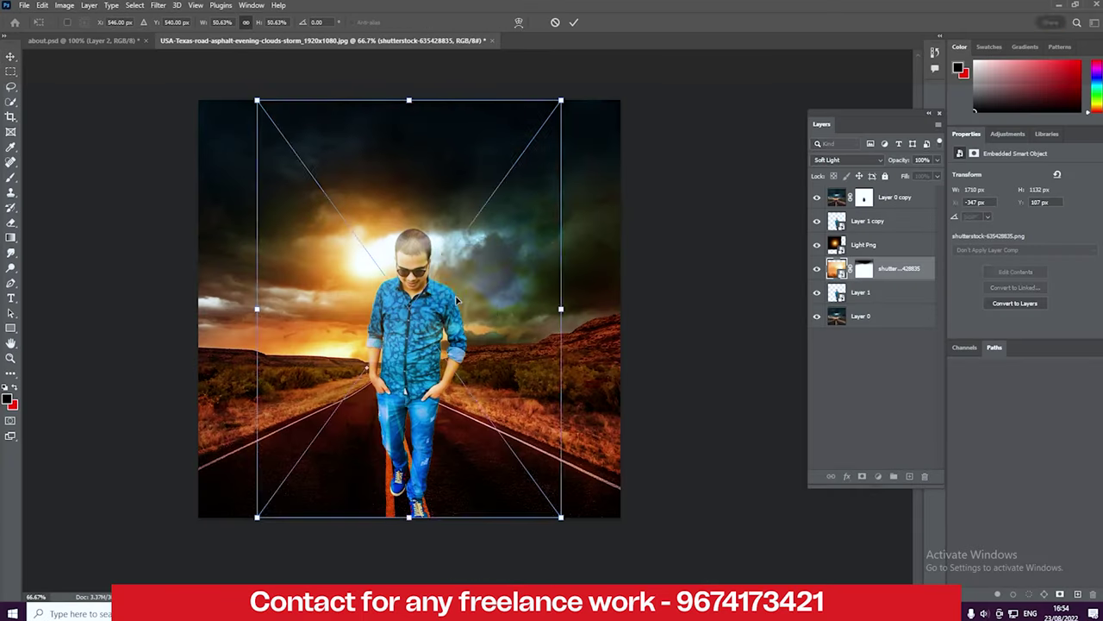
pyautogui.moveTo(446, 281); pyautogui.dragTo(385, 292)
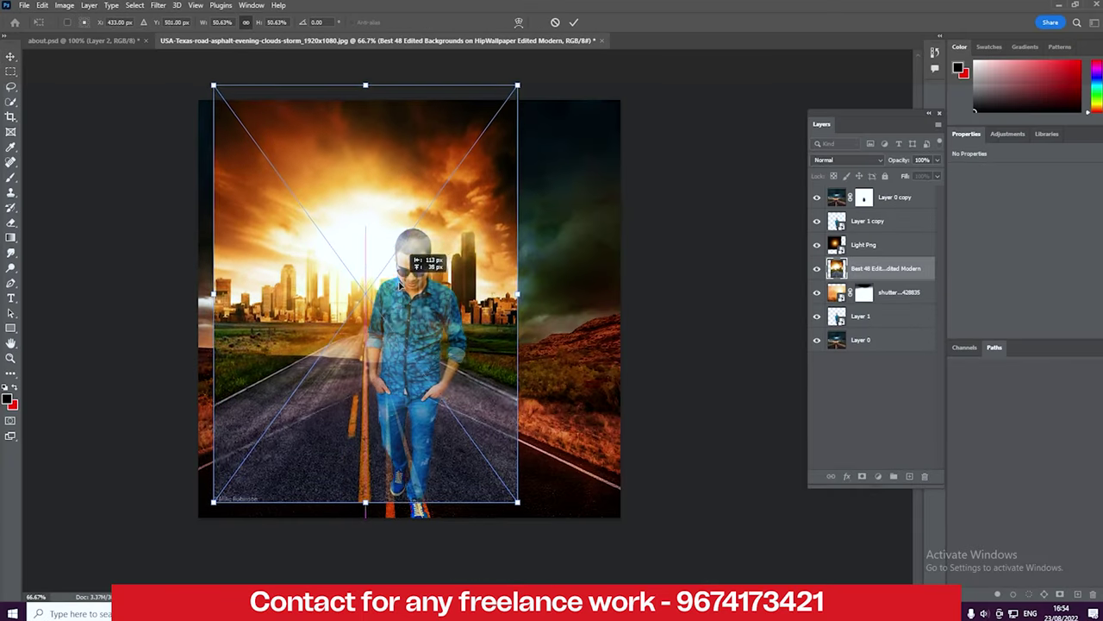
pyautogui.moveTo(502, 299)
pyautogui.mouseDown()
pyautogui.moveTo(610, 312)
pyautogui.moveTo(620, 298)
pyautogui.mouseUp()
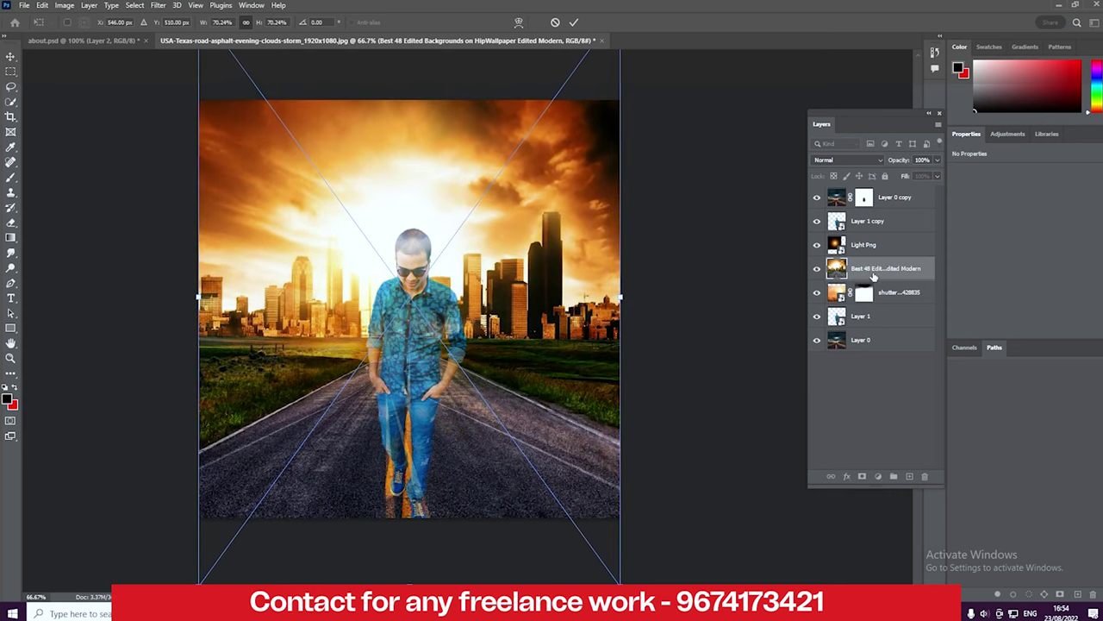
pyautogui.moveTo(873, 276); pyautogui.dragTo(864, 198)
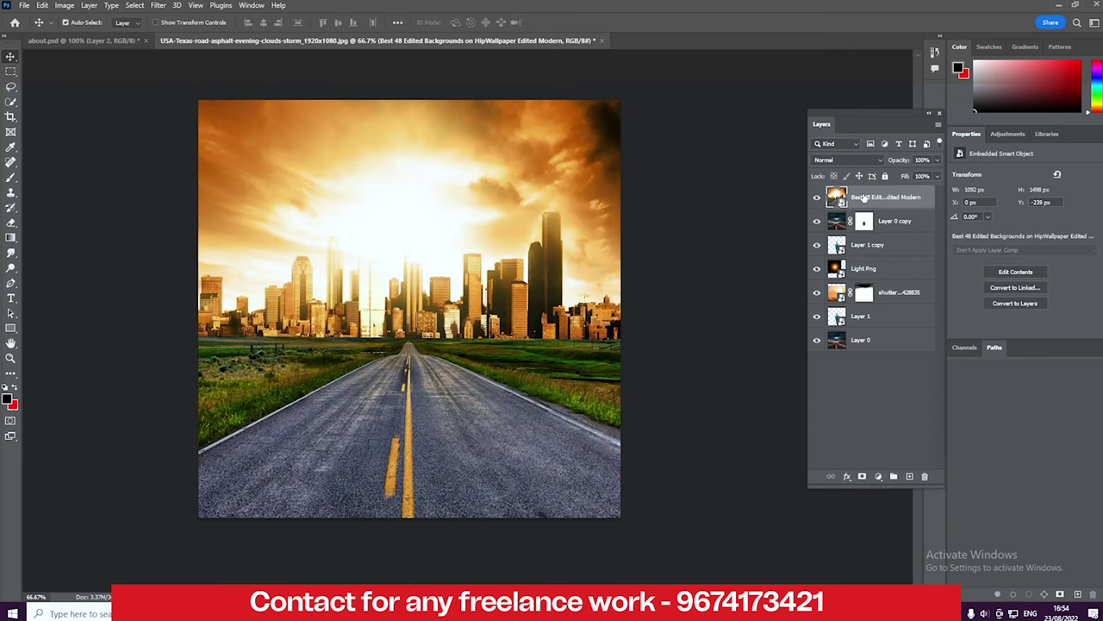
# Step: Blend the skyline in Soft Light just above Layer 0, masking it off the right-side field
pyautogui.click(842, 160)
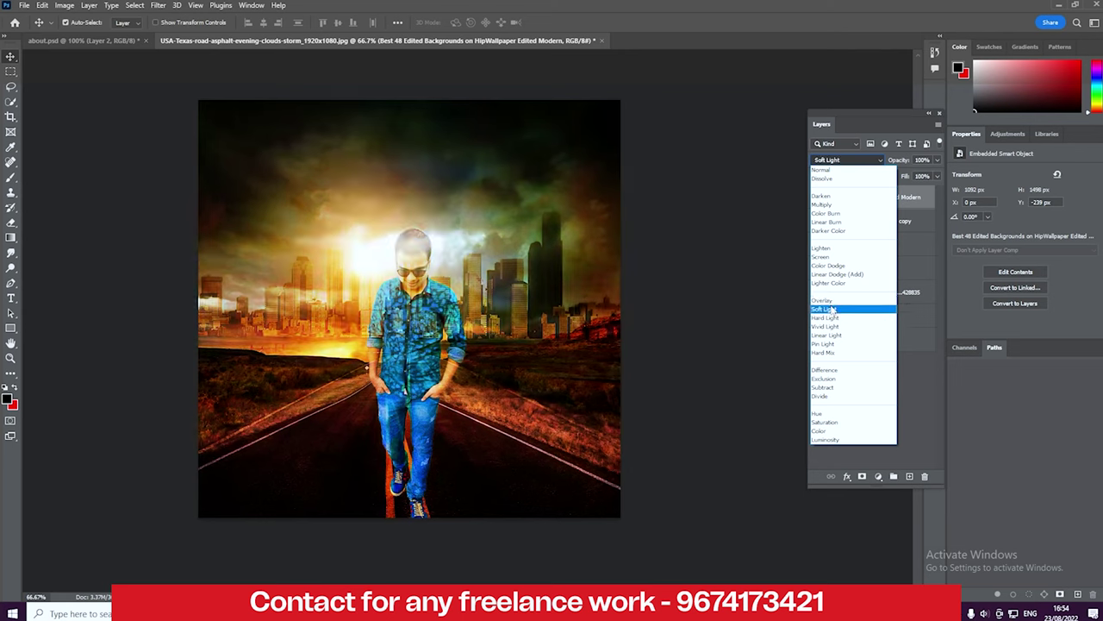
pyautogui.click(829, 308)
pyautogui.moveTo(865, 199); pyautogui.dragTo(879, 326)
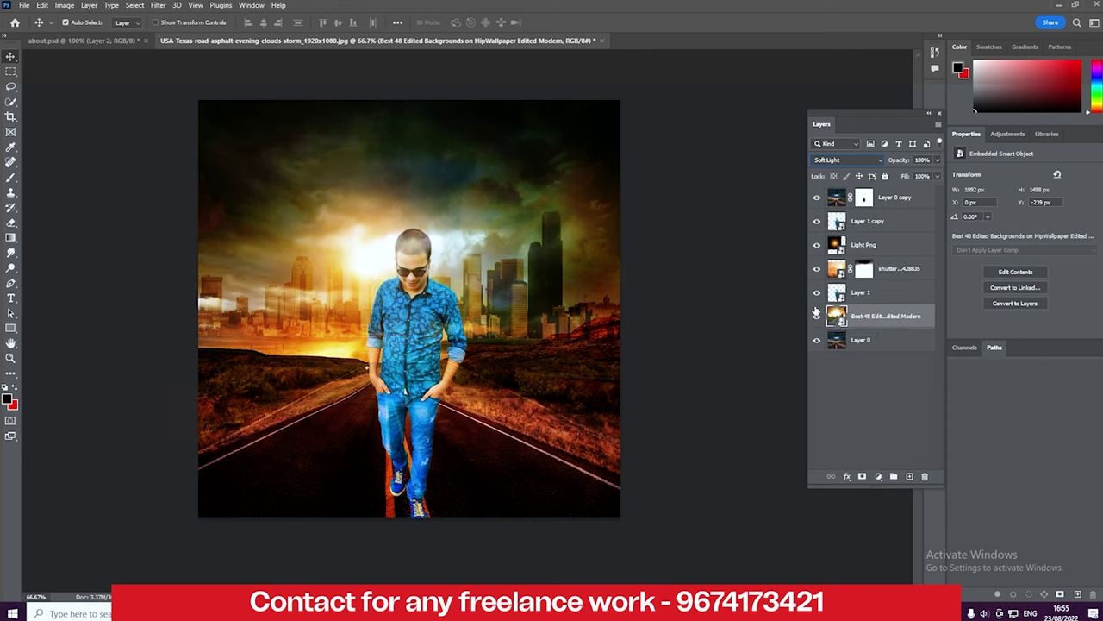
pyautogui.click(861, 478)
pyautogui.click(10, 177)
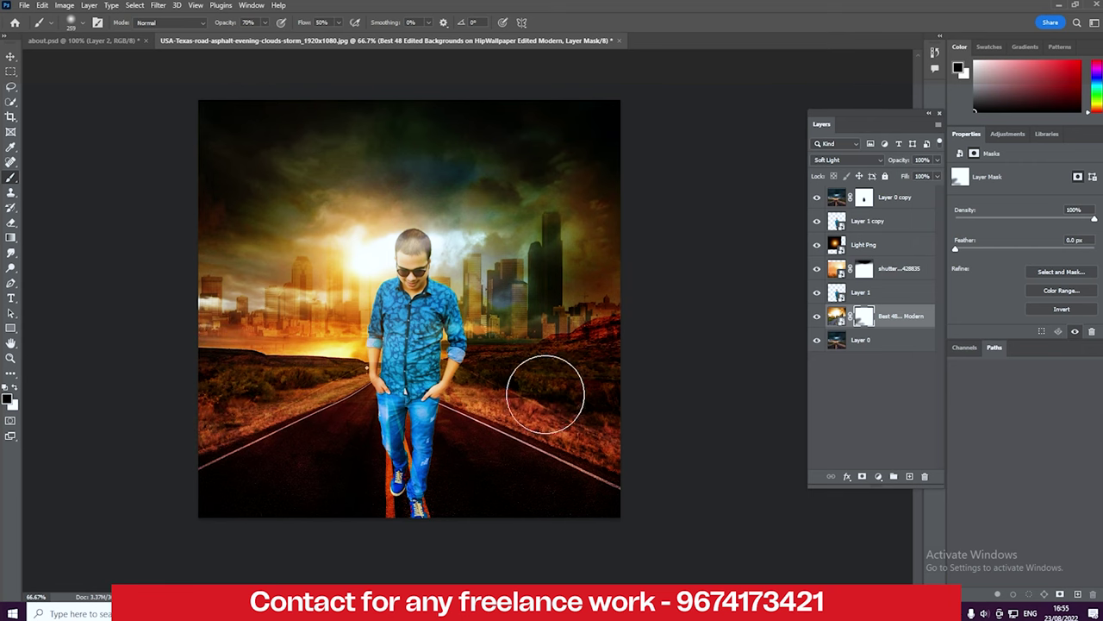
pyautogui.moveTo(542, 389); pyautogui.dragTo(518, 394)
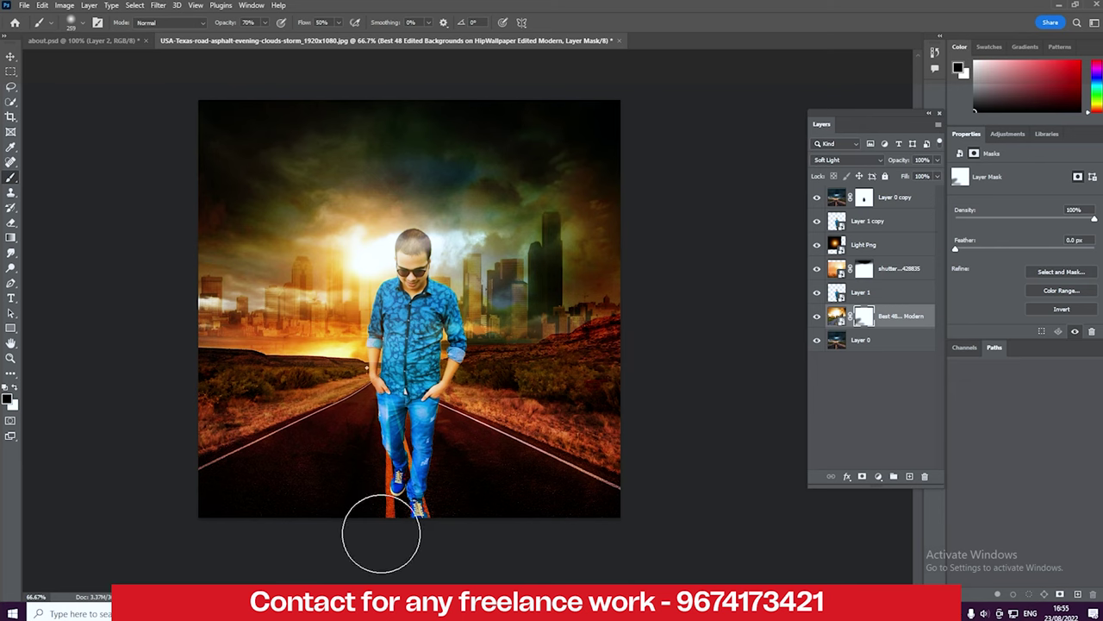
pyautogui.click(11, 56)
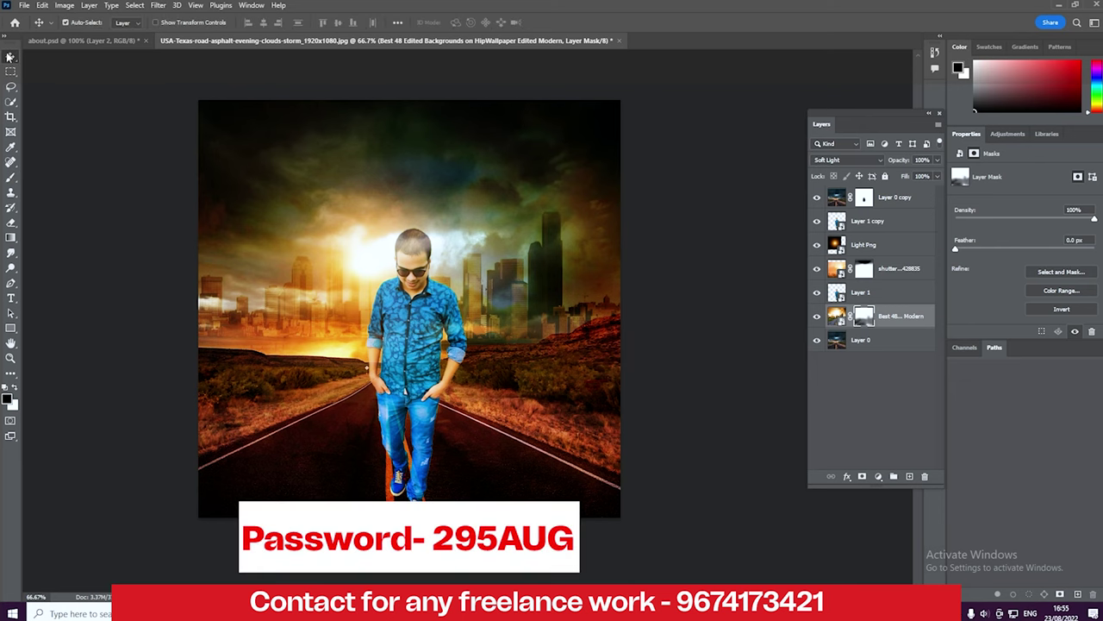
# Step: Add a Color Lookup adjustment above Layer 0 copy using the 3Strip.look grade, then compare it on and off
pyautogui.click(896, 205)
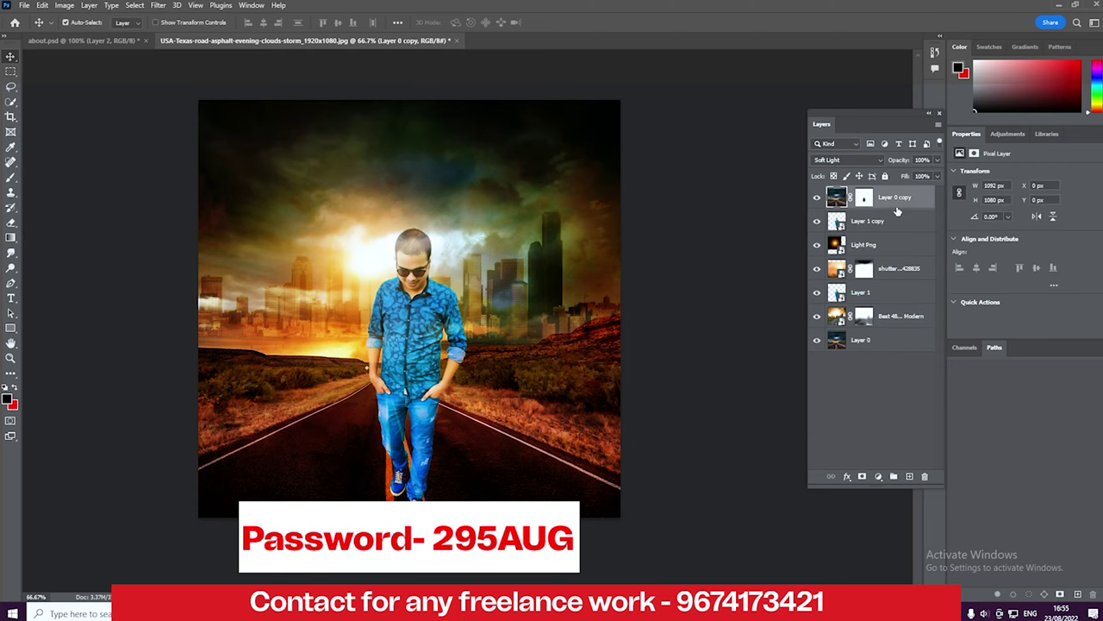
pyautogui.click(879, 479)
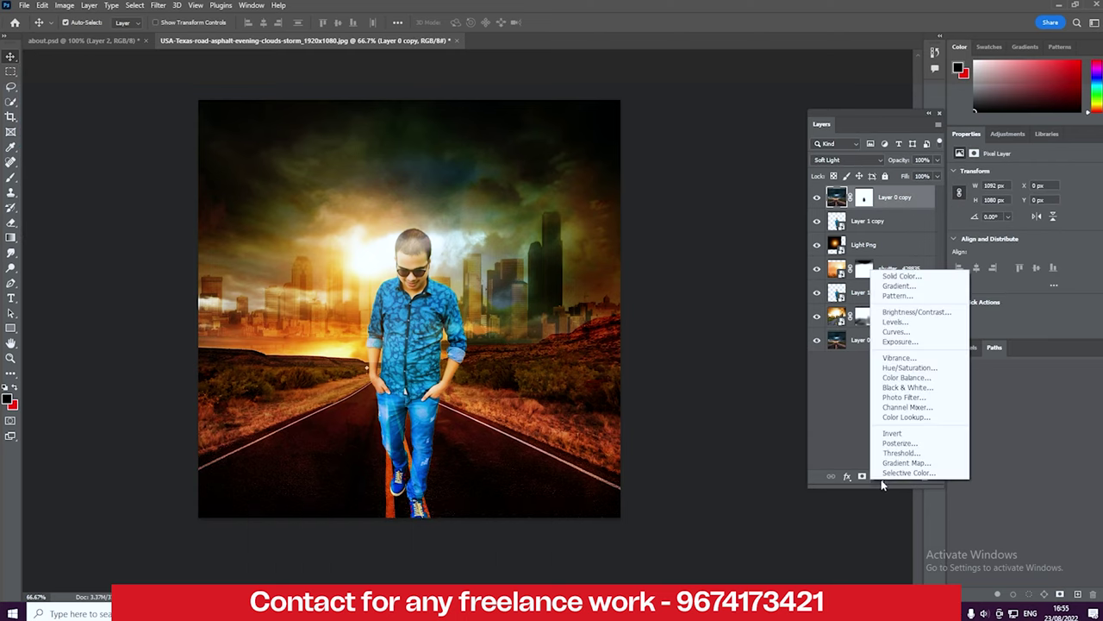
pyautogui.click(879, 419)
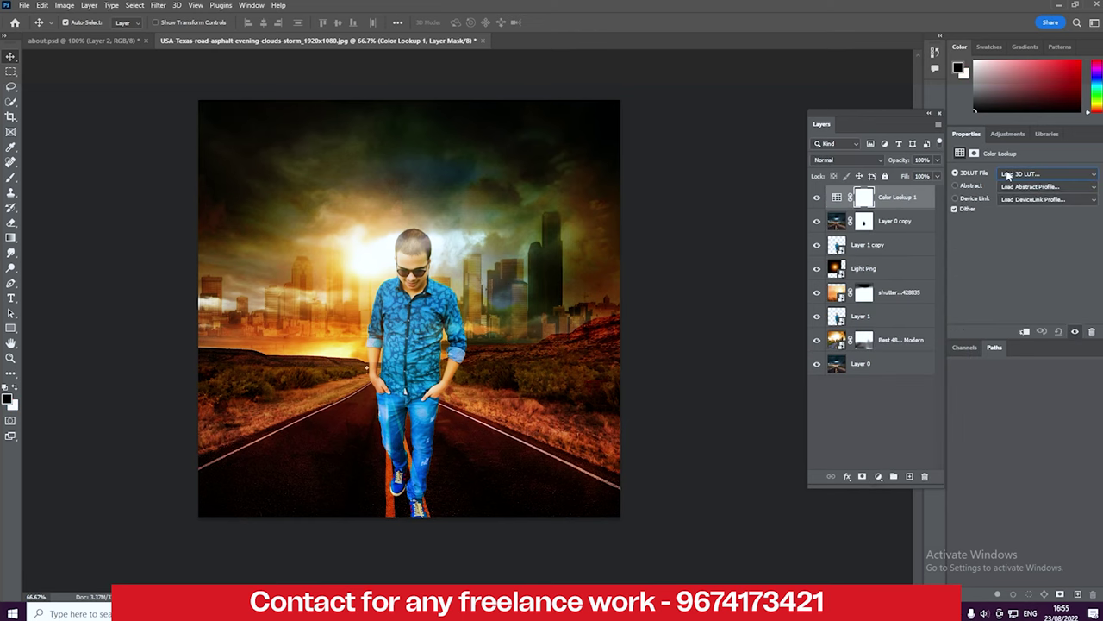
pyautogui.click(1041, 174)
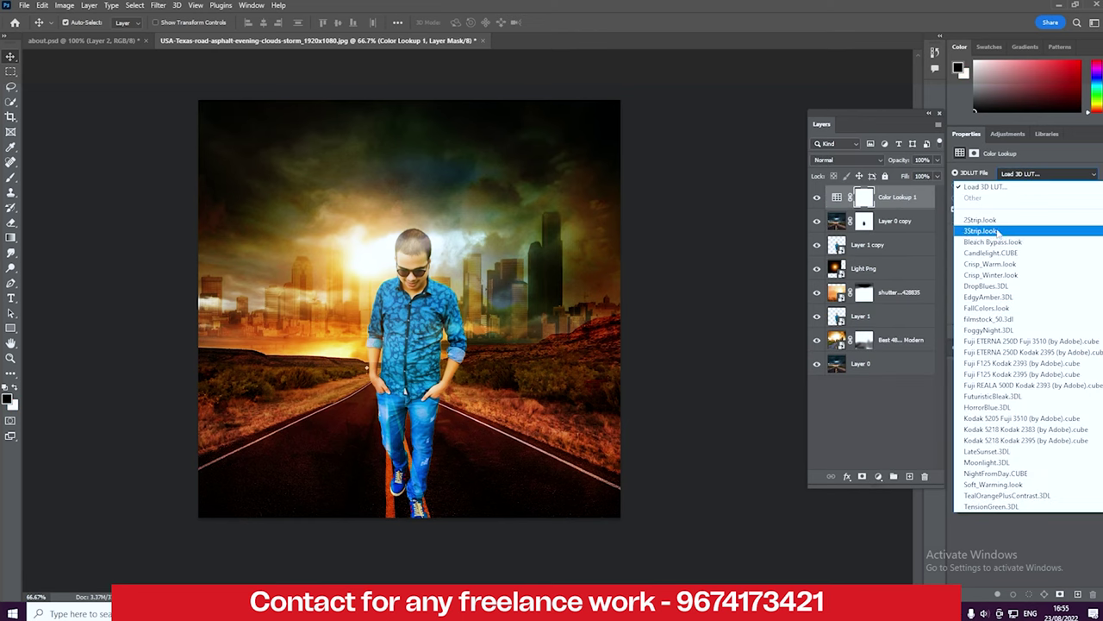
pyautogui.click(993, 231)
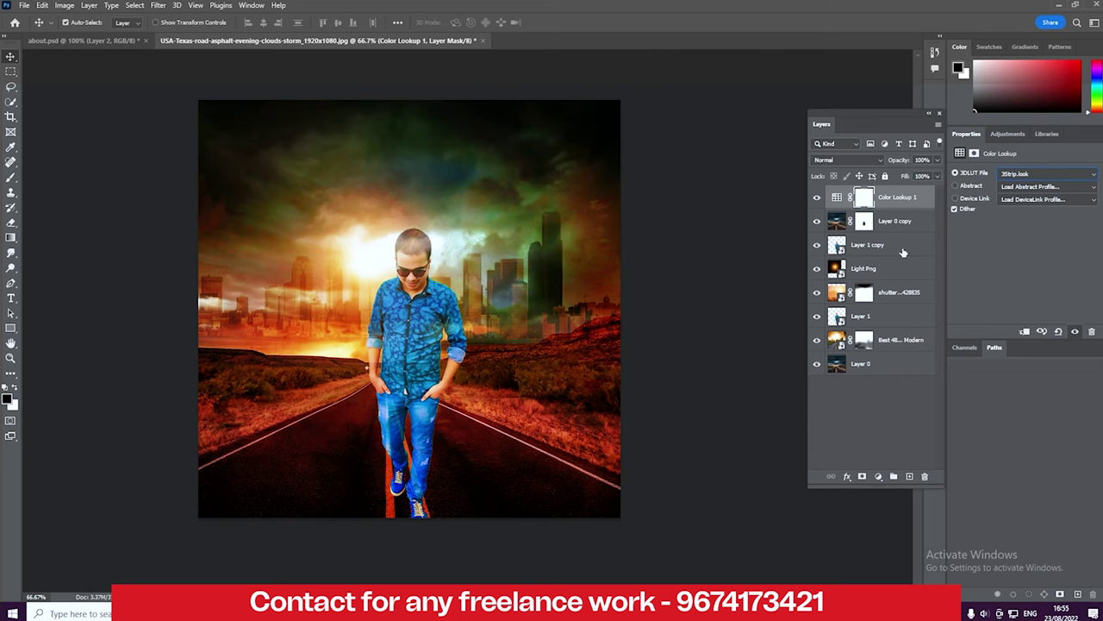
pyautogui.click(817, 205)
pyautogui.click(818, 207)
# Step: Add a Levels adjustment with black input 21 and white input 236
pyautogui.click(883, 477)
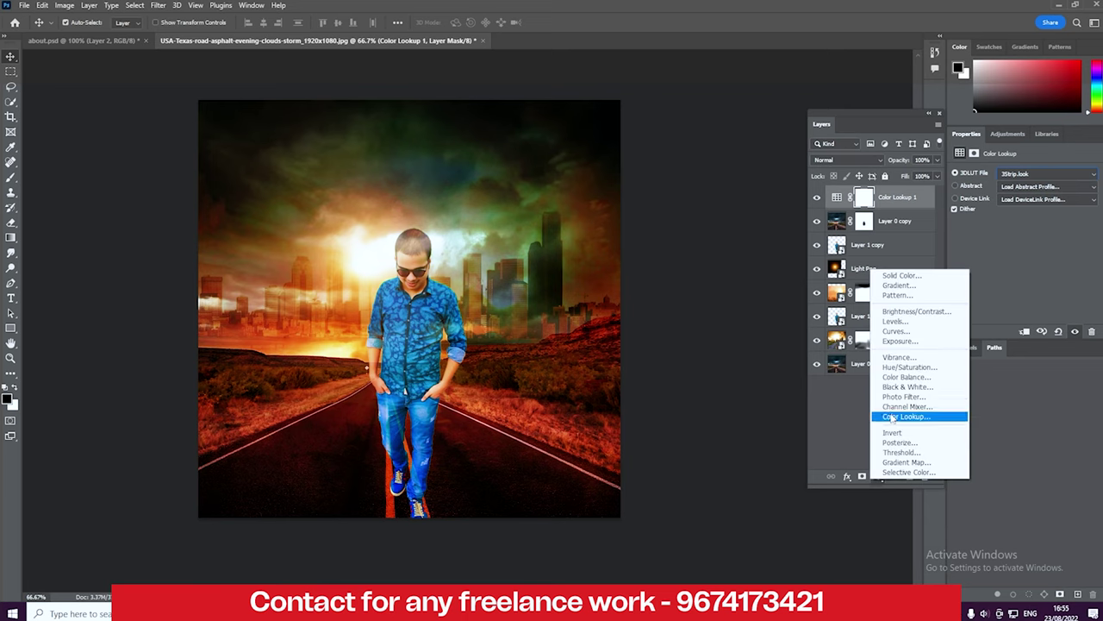
pyautogui.click(903, 324)
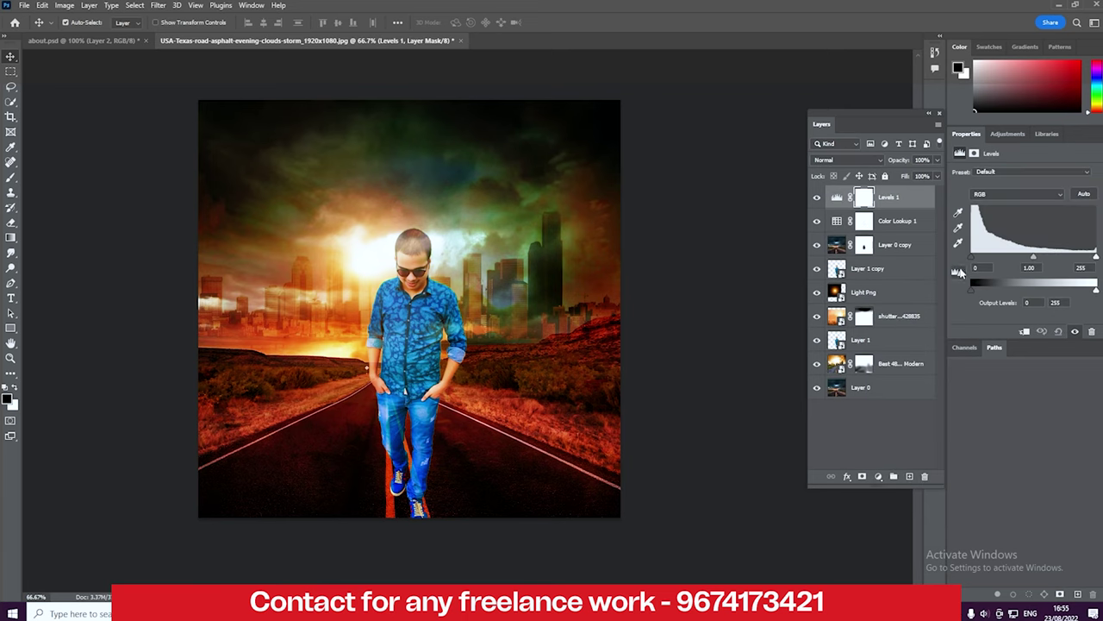
pyautogui.moveTo(977, 261); pyautogui.dragTo(983, 258)
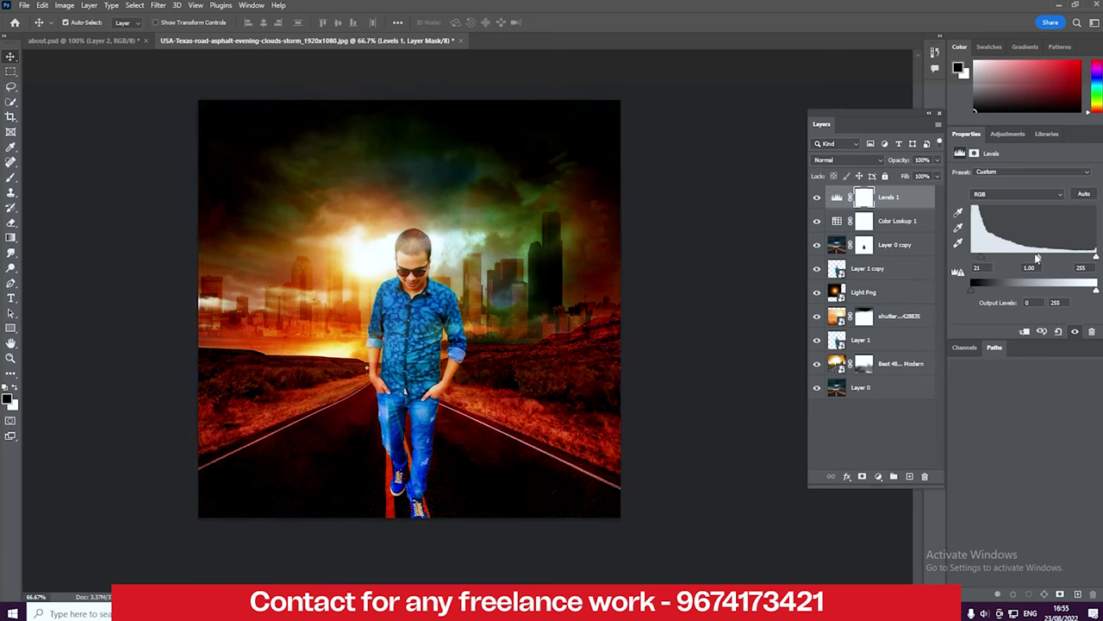
pyautogui.moveTo(1096, 259); pyautogui.dragTo(1090, 259)
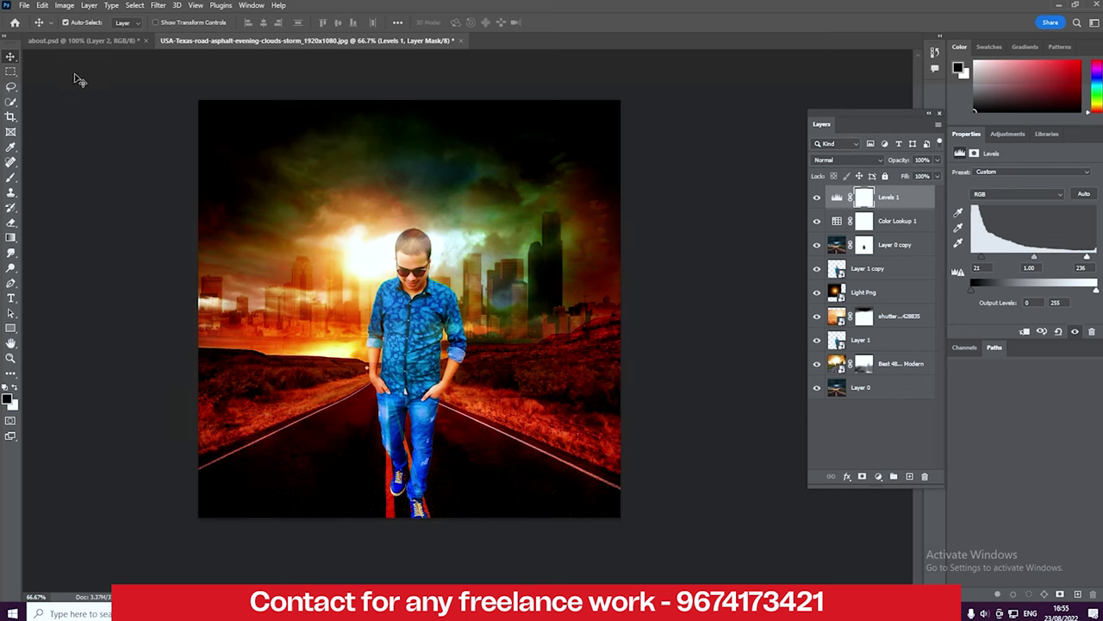
# Step: Copy the '23 Aug' date from about.psd and scale it to about 40% in the top-left
pyautogui.hotkey('ctrl', 'Tab')
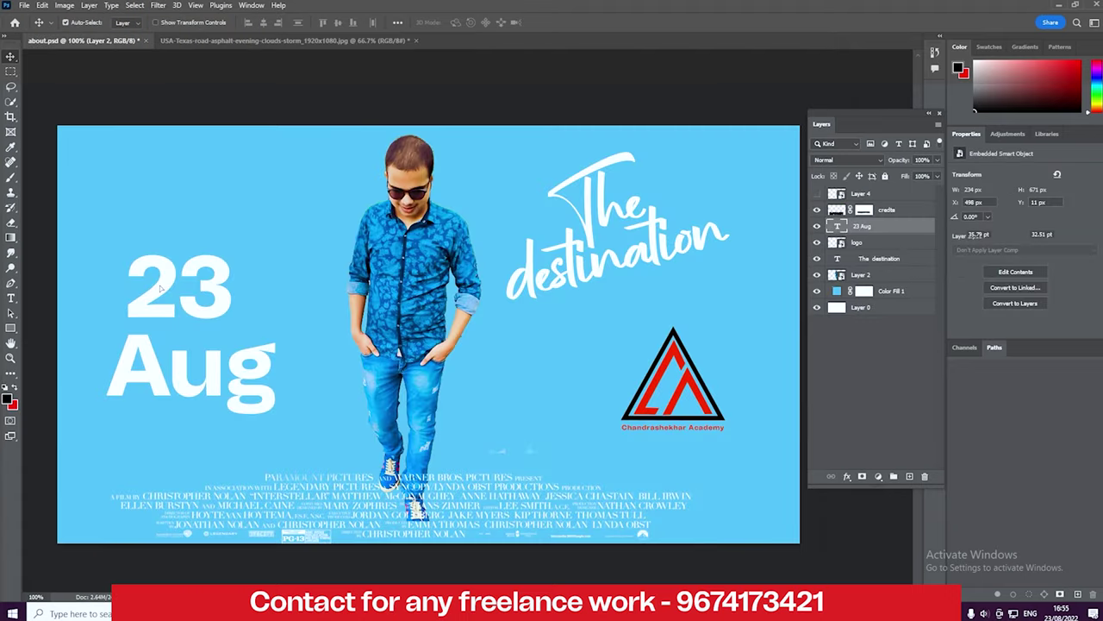
pyautogui.moveTo(155, 224); pyautogui.dragTo(154, 274)
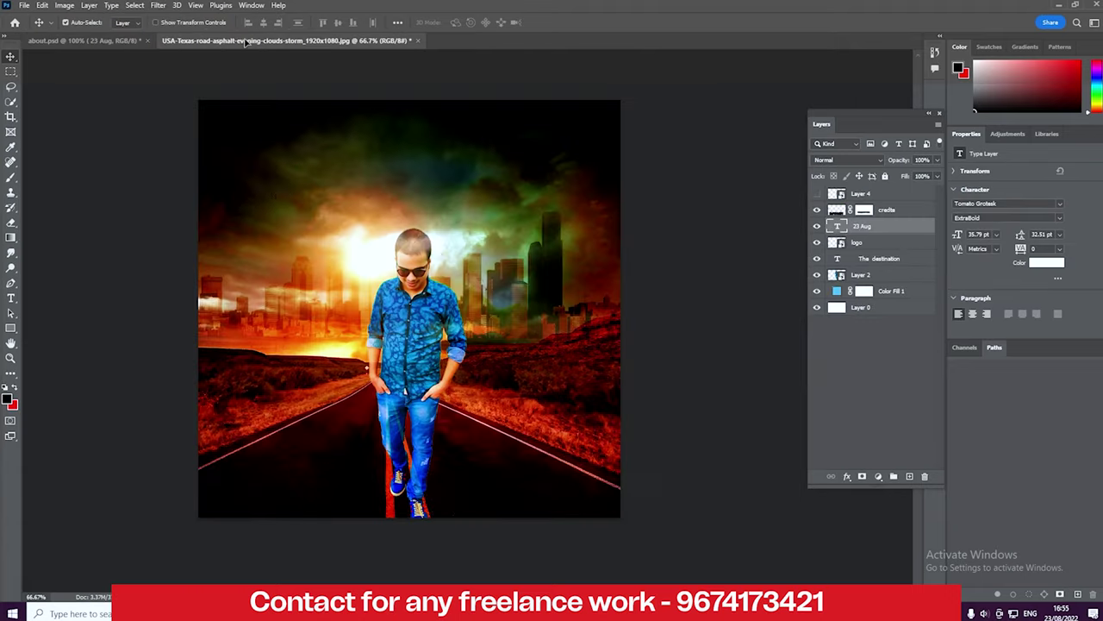
pyautogui.moveTo(156, 275); pyautogui.dragTo(287, 218)
pyautogui.moveTo(326, 256); pyautogui.dragTo(330, 253)
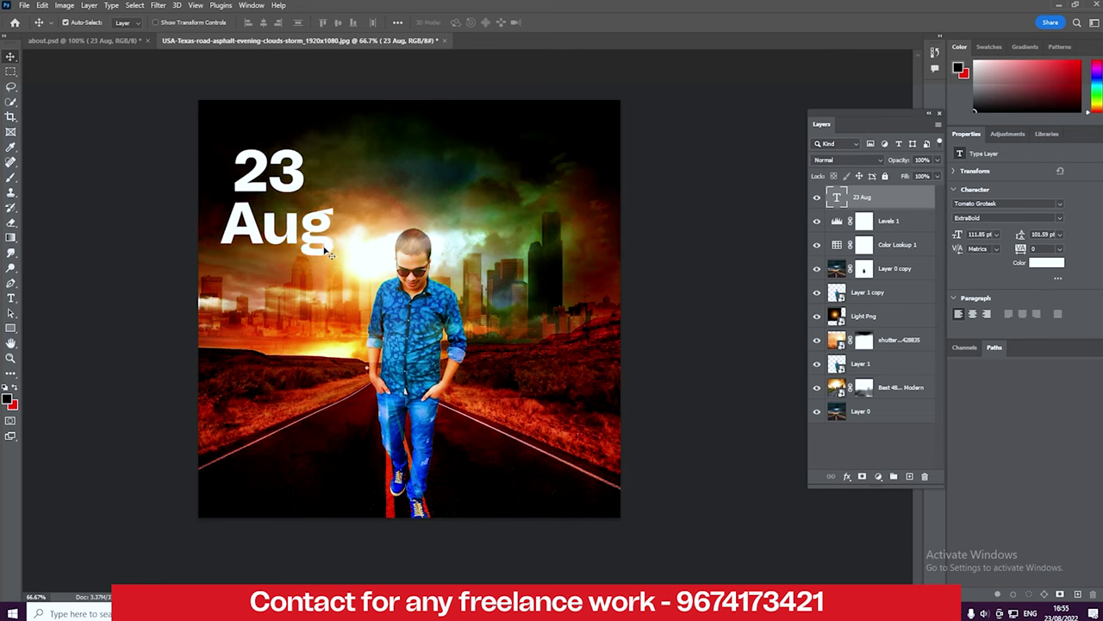
pyautogui.hotkey('ctrl', 't')
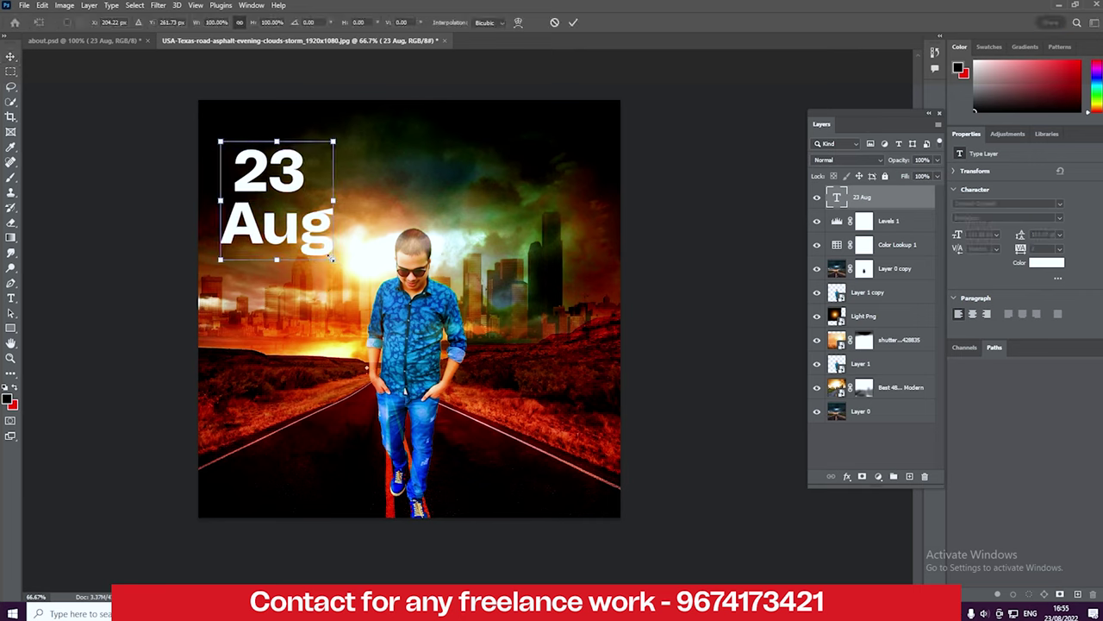
pyautogui.moveTo(332, 257)
pyautogui.mouseDown()
pyautogui.moveTo(267, 183)
pyautogui.moveTo(259, 142)
pyautogui.moveTo(247, 141)
pyautogui.mouseUp()
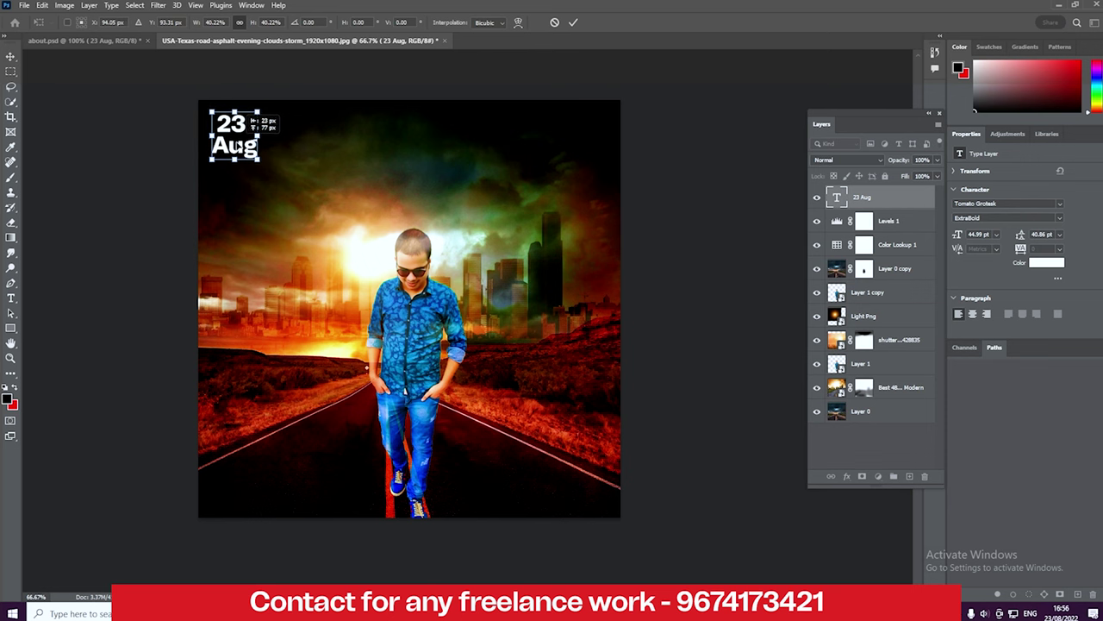
pyautogui.click(8, 56)
# Step: Bring 'The destination' title and the triangle logo over, placing the logo top-right
pyautogui.click(84, 41)
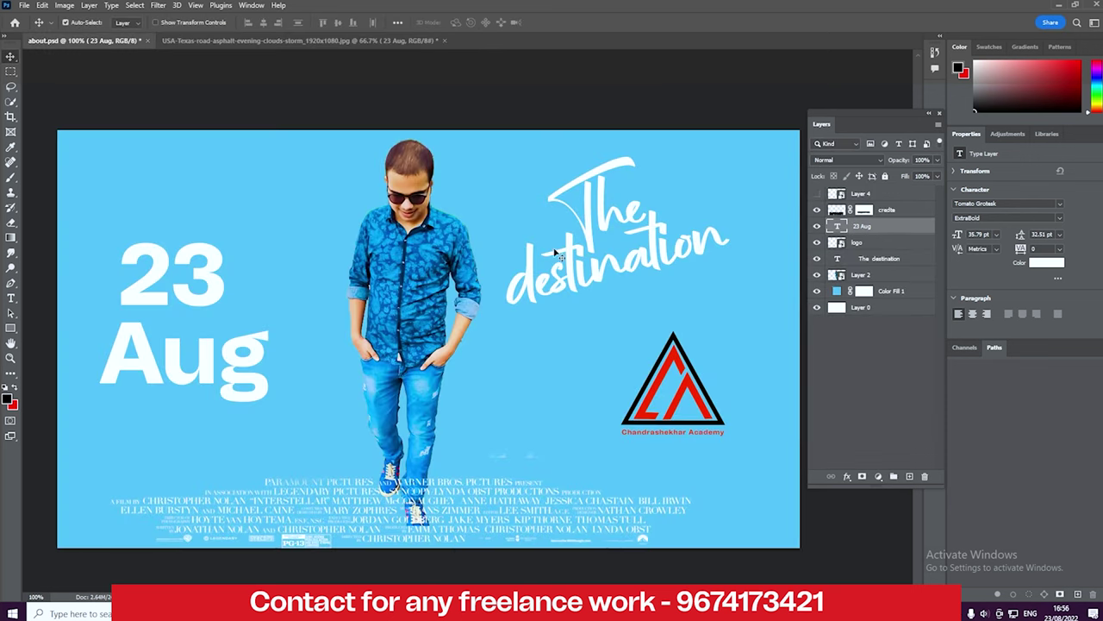
pyautogui.moveTo(558, 259); pyautogui.dragTo(246, 53)
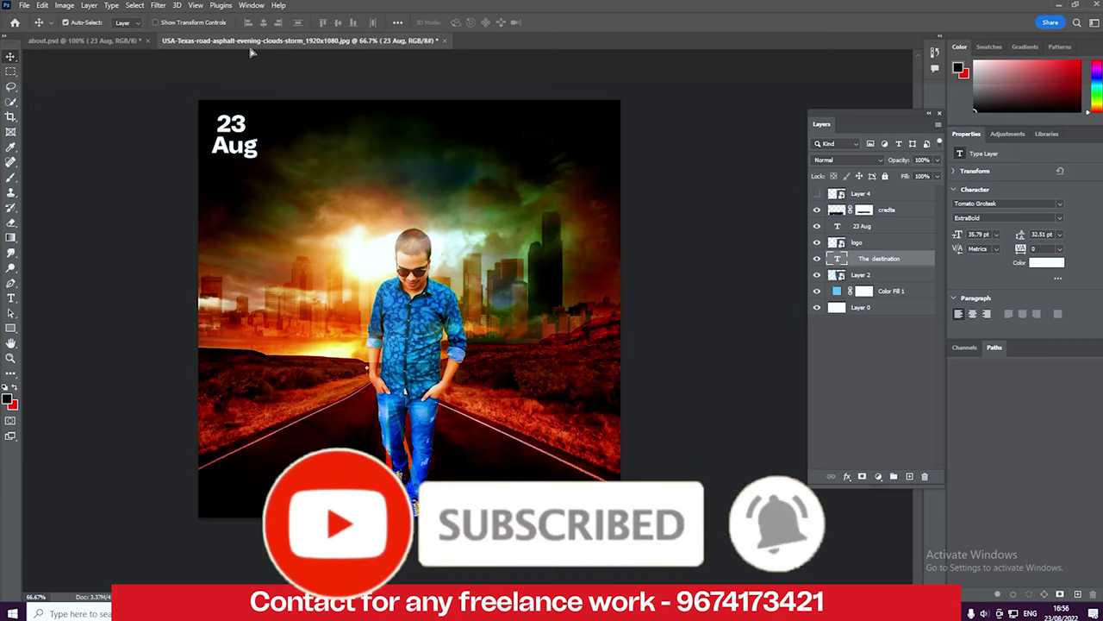
pyautogui.moveTo(246, 54)
pyautogui.mouseDown()
pyautogui.moveTo(411, 204)
pyautogui.moveTo(476, 152)
pyautogui.mouseUp()
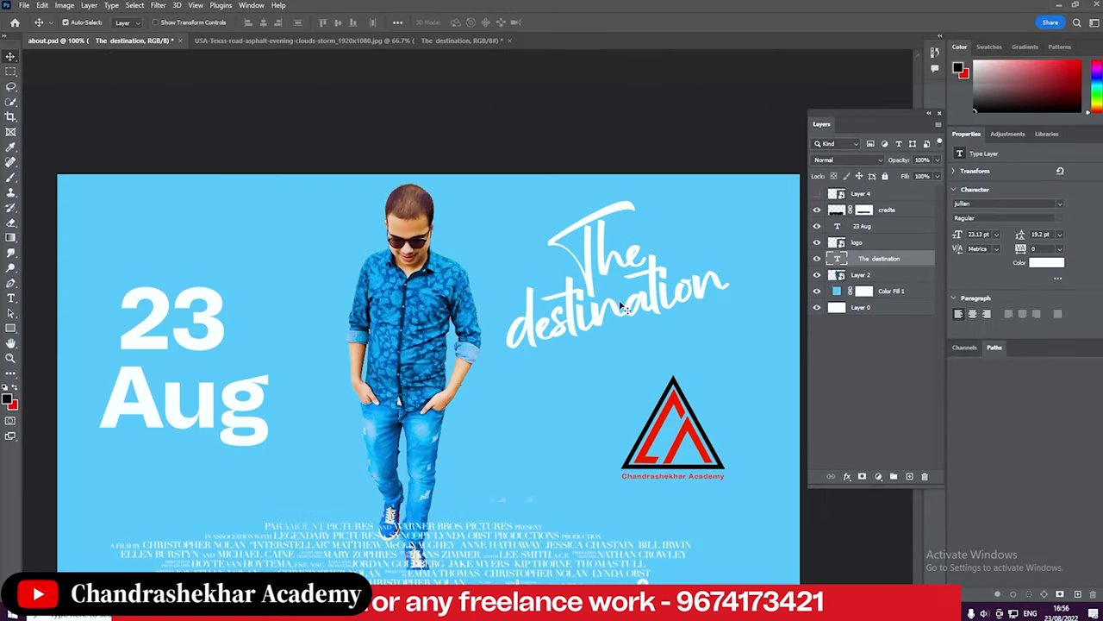
pyautogui.moveTo(670, 435)
pyautogui.mouseDown()
pyautogui.moveTo(683, 435)
pyautogui.moveTo(365, 43)
pyautogui.mouseUp()
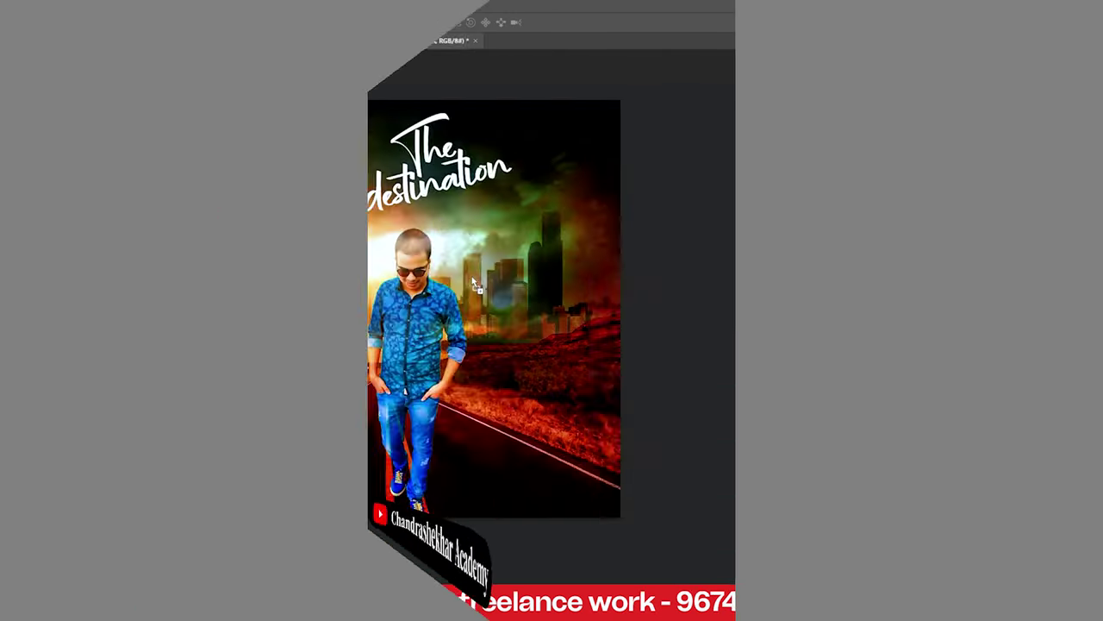
pyautogui.moveTo(472, 276); pyautogui.dragTo(482, 283)
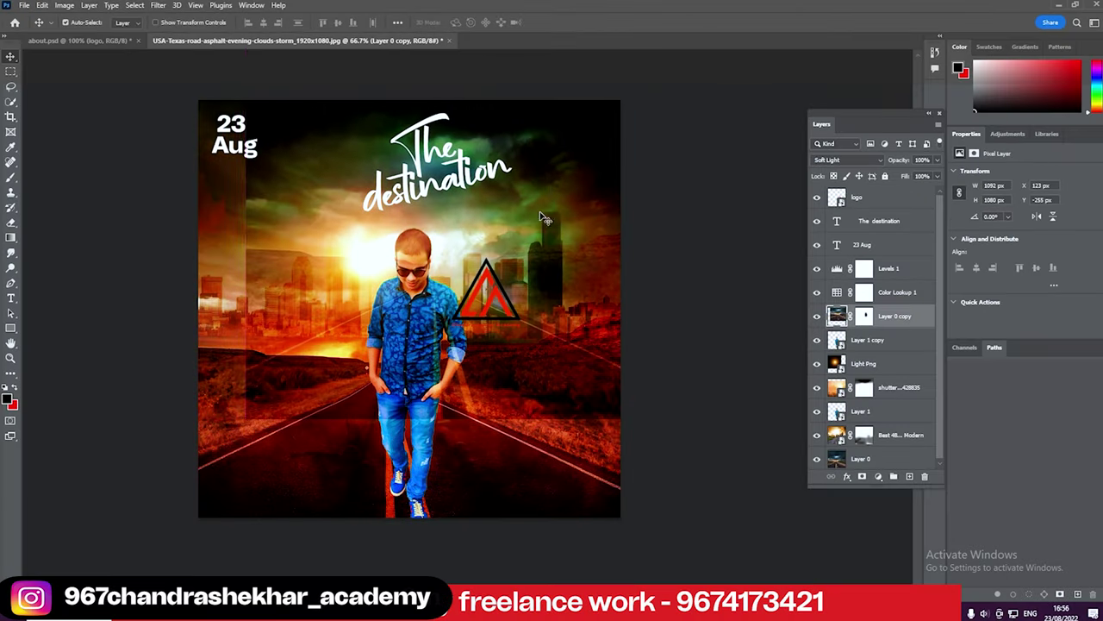
pyautogui.moveTo(543, 218)
pyautogui.mouseDown()
pyautogui.moveTo(517, 293)
pyautogui.moveTo(577, 147)
pyautogui.mouseUp()
# Step: Bring the credits text from about.psd and place it along the poster's bottom edge
pyautogui.click(121, 358)
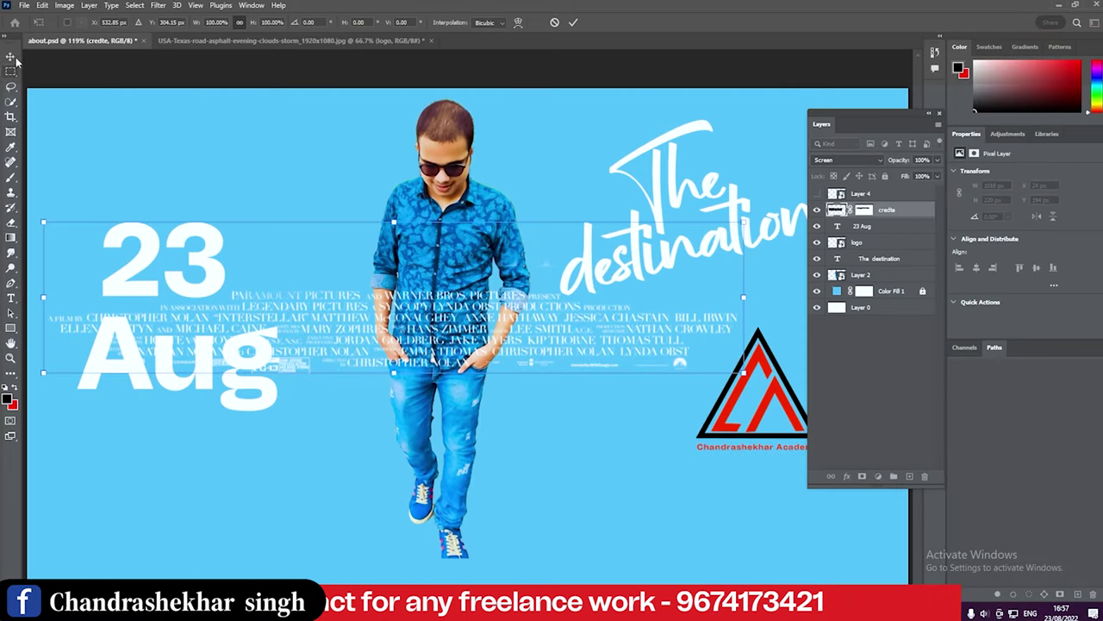
pyautogui.press('Return')
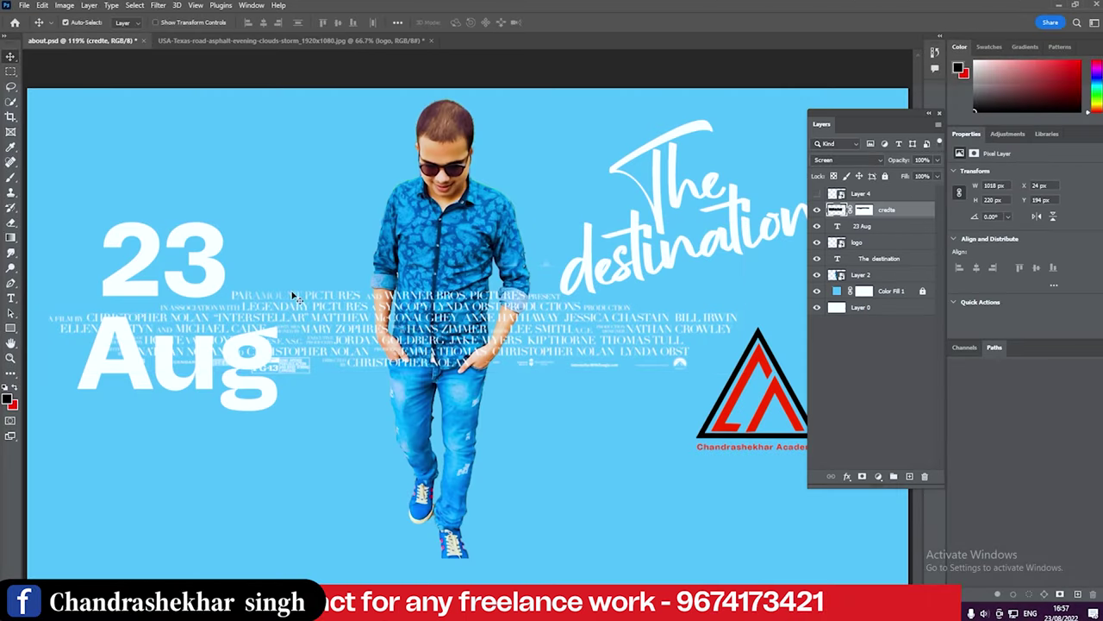
pyautogui.click(267, 43)
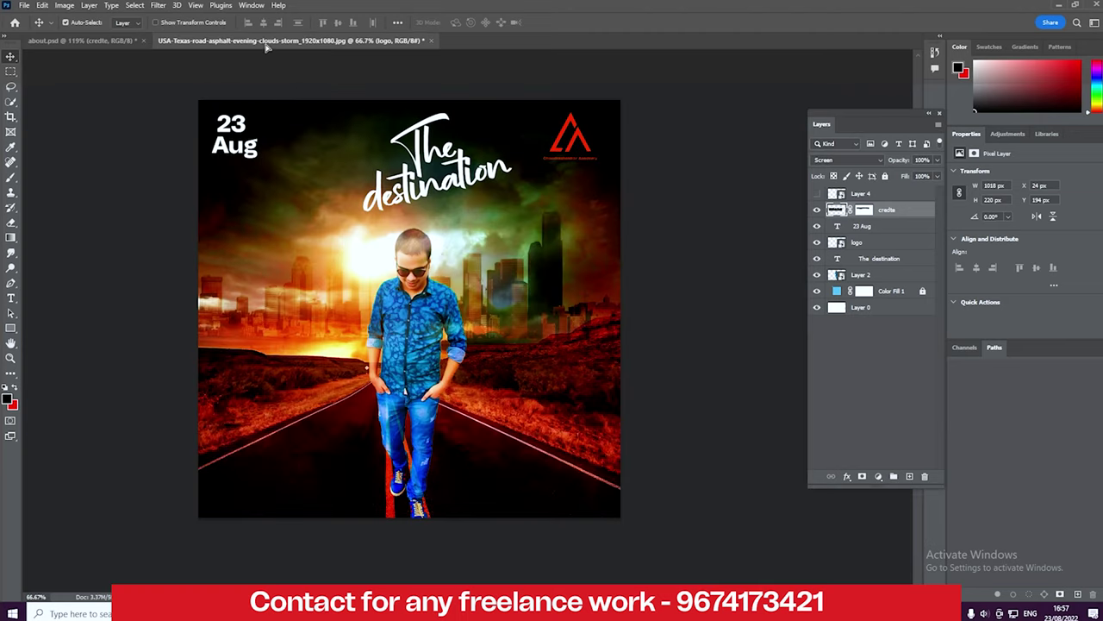
pyautogui.moveTo(398, 470)
pyautogui.mouseDown()
pyautogui.moveTo(424, 459)
pyautogui.moveTo(423, 513)
pyautogui.mouseUp()
pyautogui.click(133, 458)
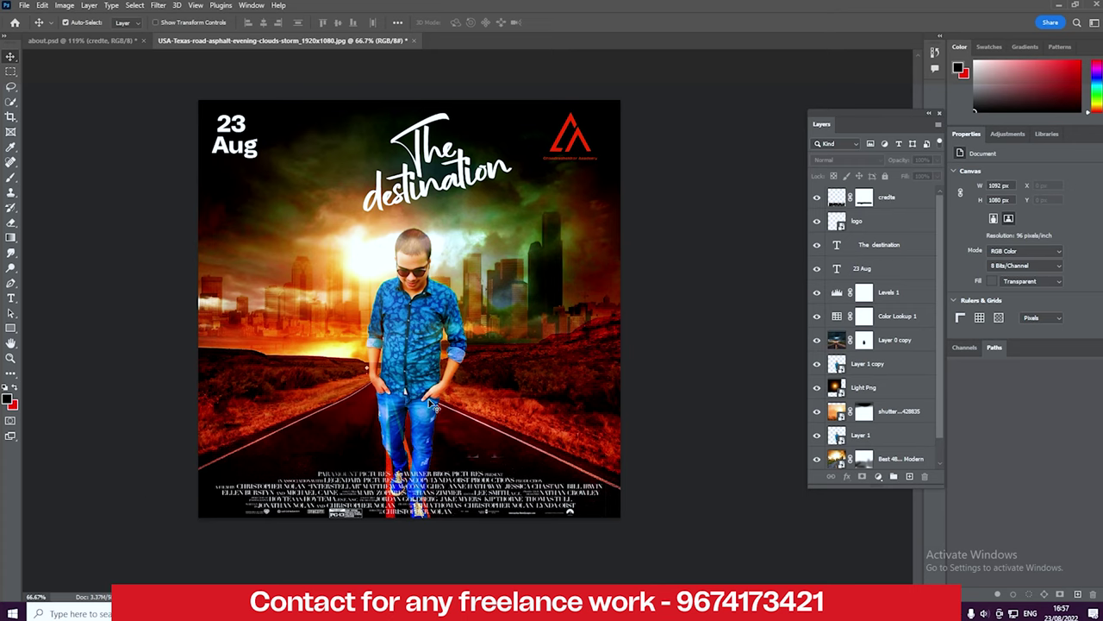
pyautogui.click(608, 345)
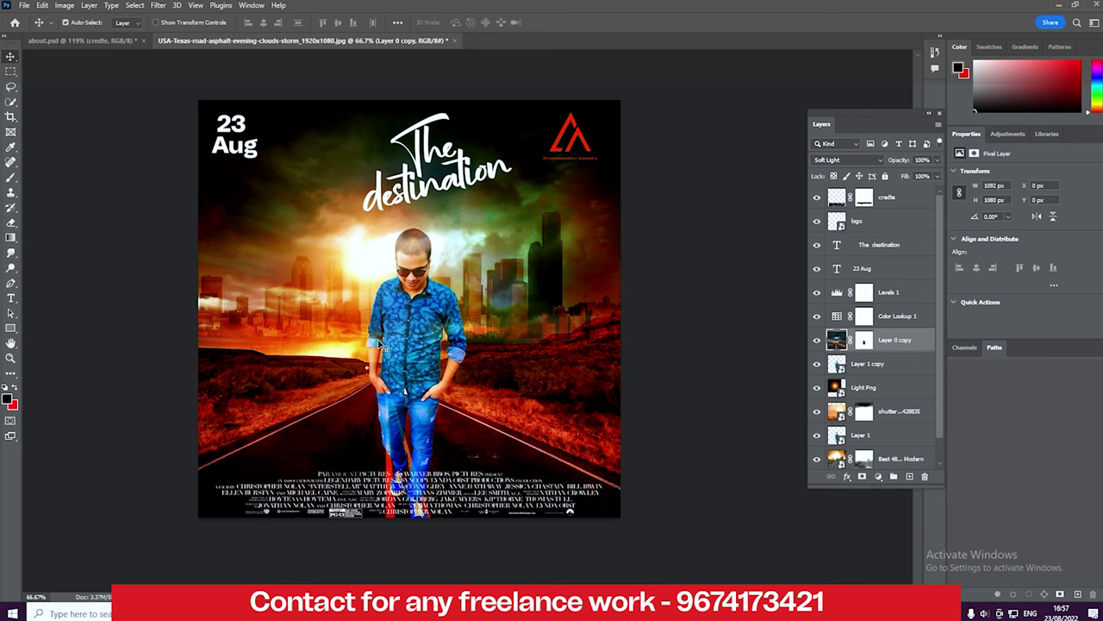
# Step: Apply a Camera Raw filter to Layer 1 copy with exposure +0.25 and noise reduction 6
pyautogui.click(816, 364)
pyautogui.click(862, 364)
pyautogui.click(159, 5)
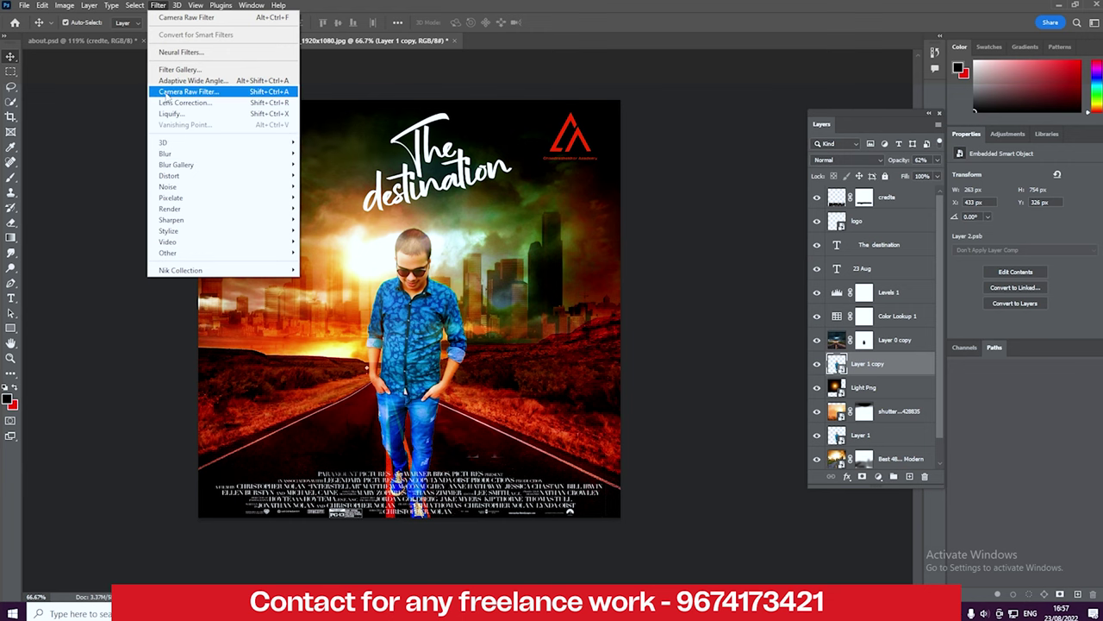
pyautogui.click(214, 92)
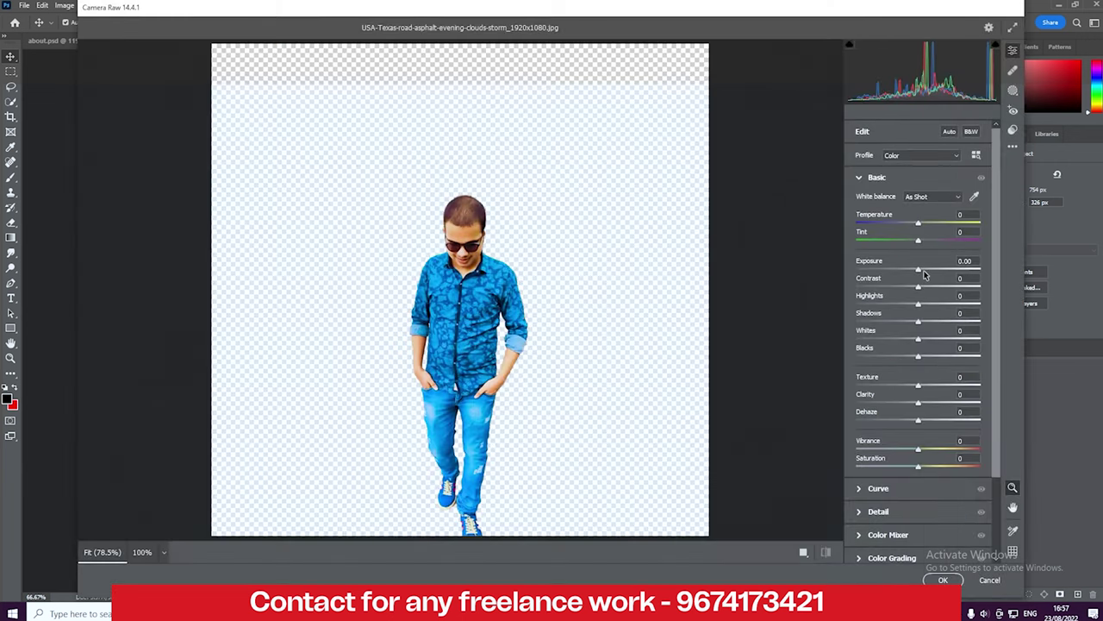
pyautogui.moveTo(918, 270)
pyautogui.mouseDown()
pyautogui.moveTo(931, 291)
pyautogui.moveTo(924, 304)
pyautogui.mouseUp()
pyautogui.click(867, 511)
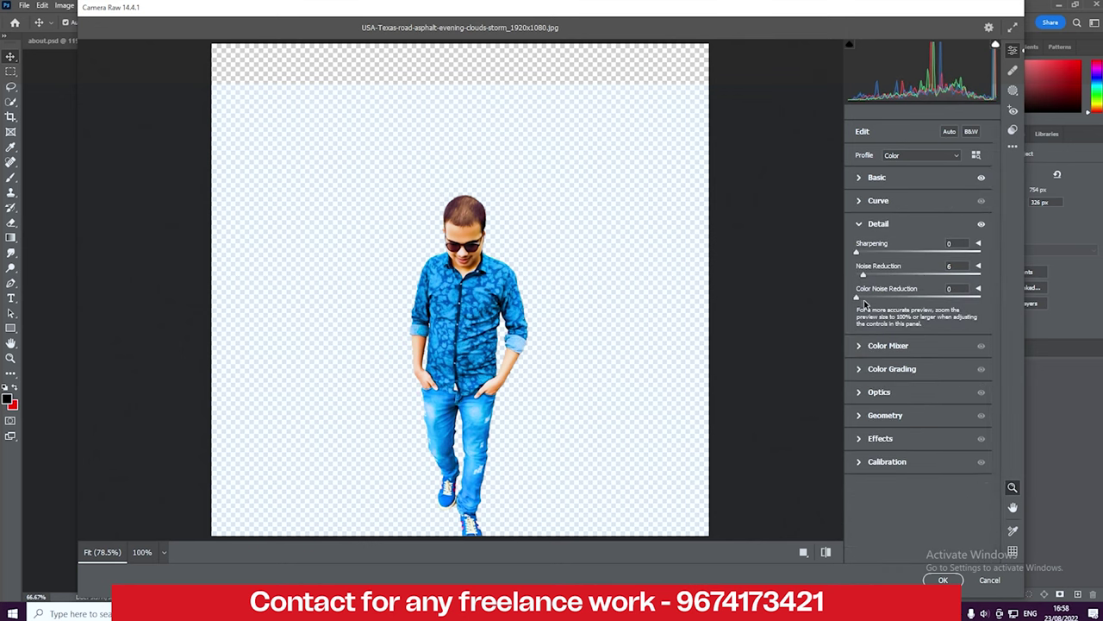
pyautogui.click(943, 579)
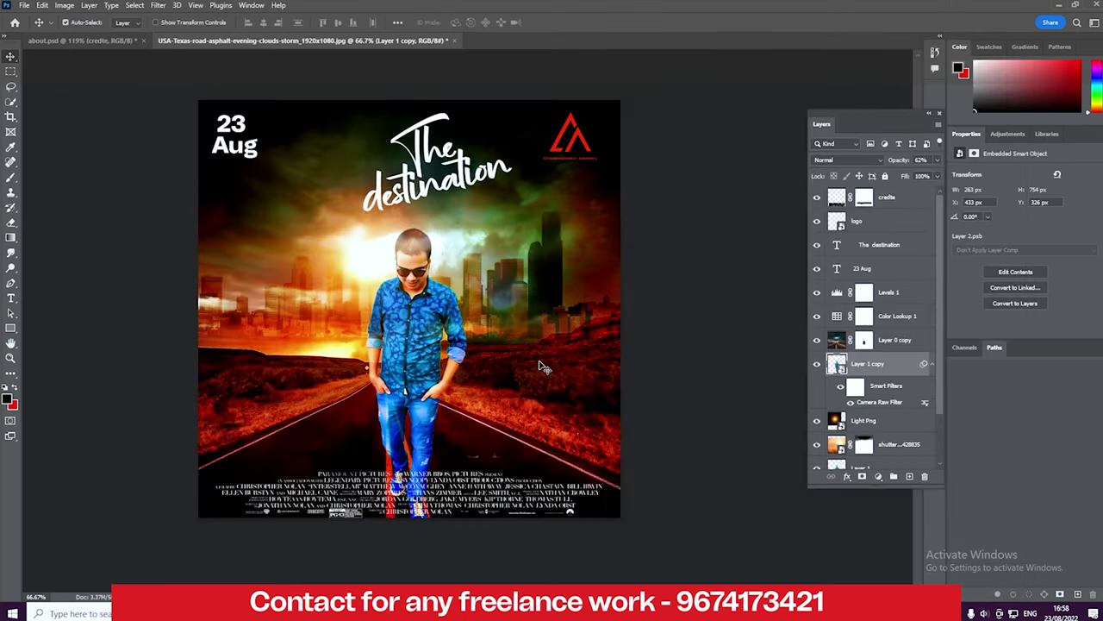